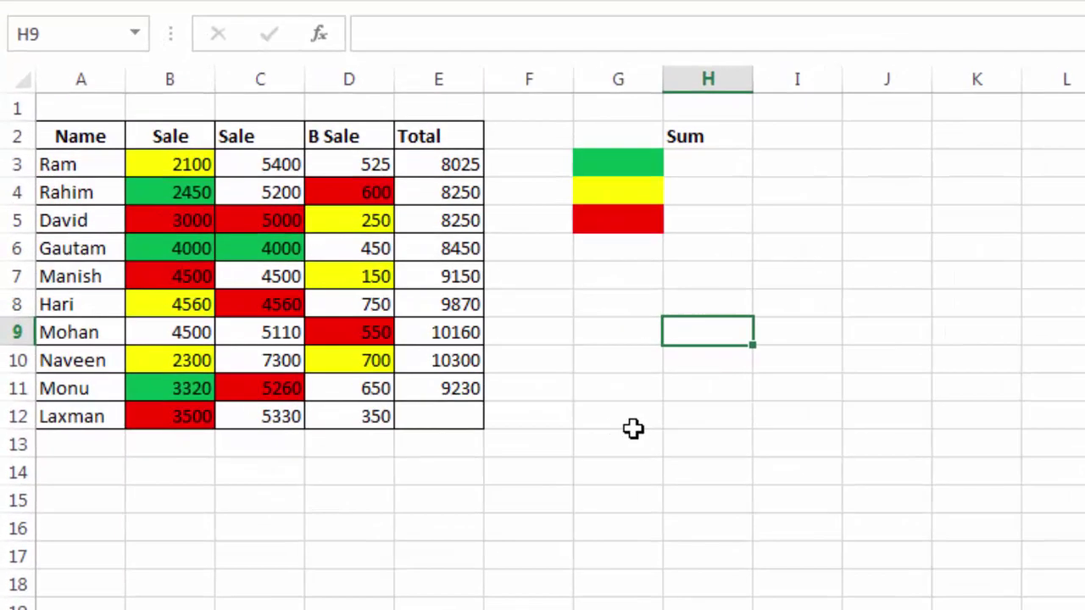
Point out the red, yellow and uncoloured sale values in columns B and D.
left_click(202, 217)
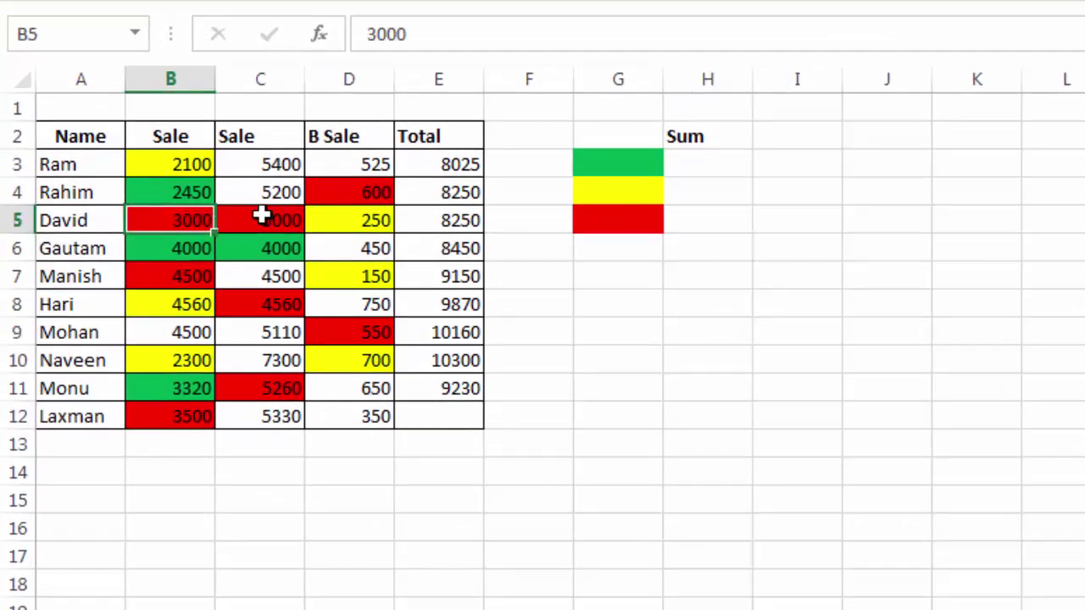
left_click(330, 194)
left_click(334, 247)
left_click(339, 278)
left_click(344, 331)
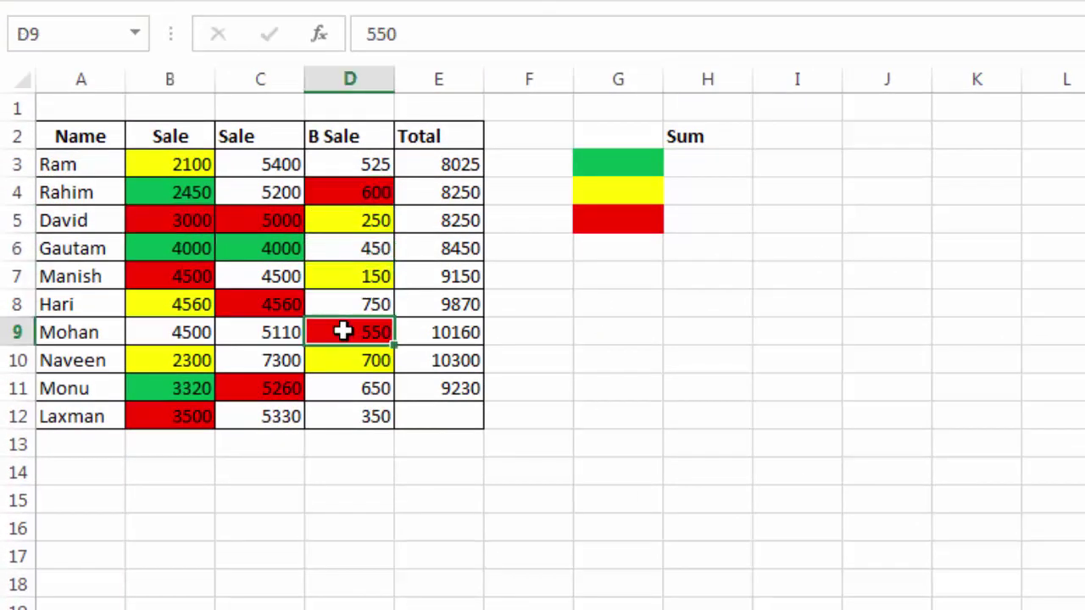
left_click(190, 360)
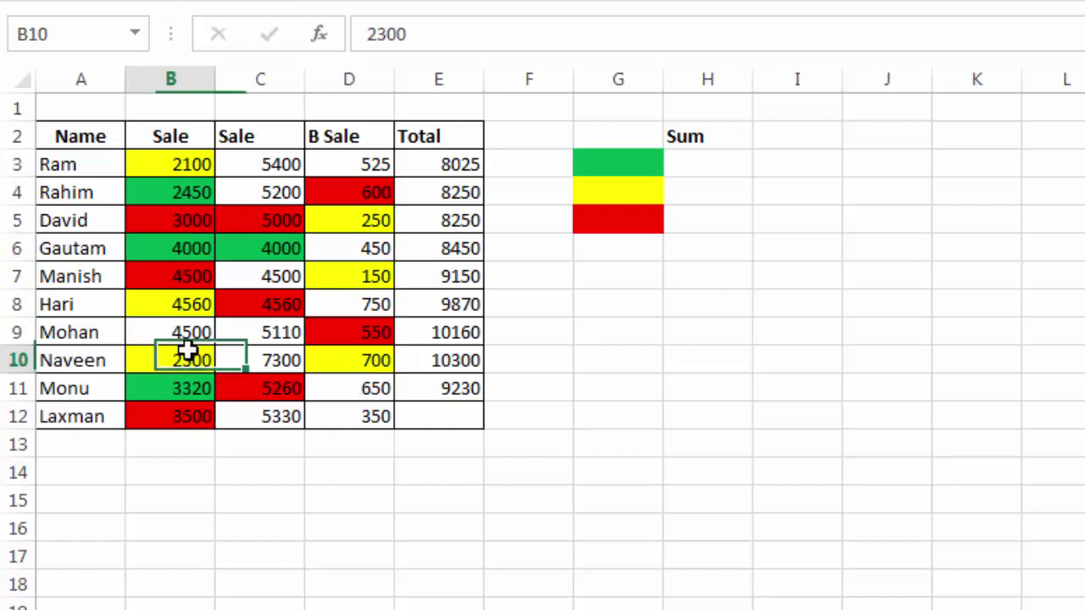
left_click(182, 307)
left_click(338, 273)
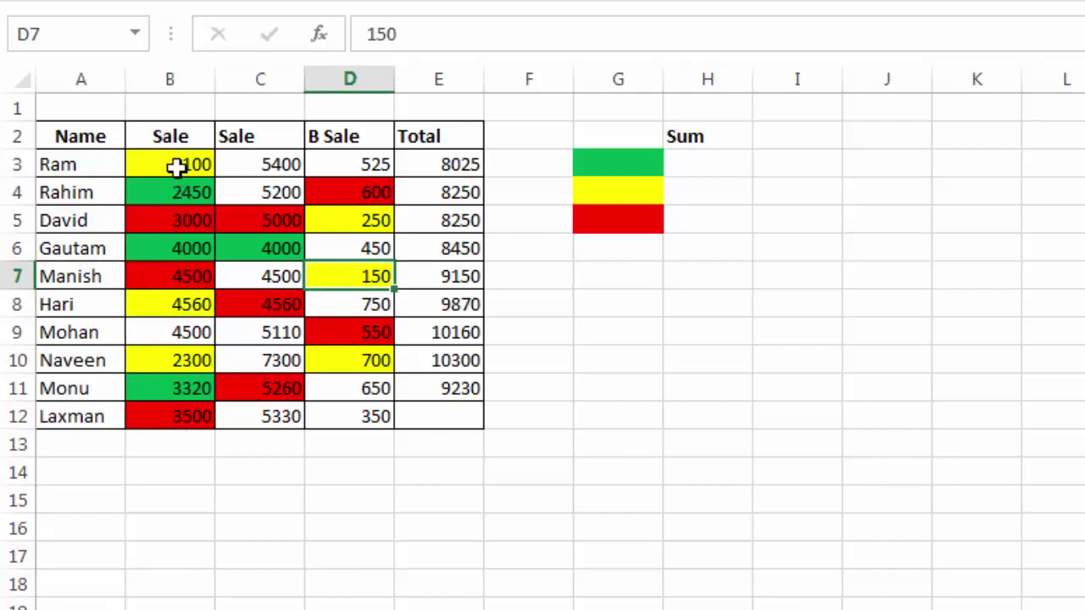
Highlight the Sale values in column B and across B:D, pointing out 700, 5110 and 3000.
left_click_drag(177, 165, 177, 416)
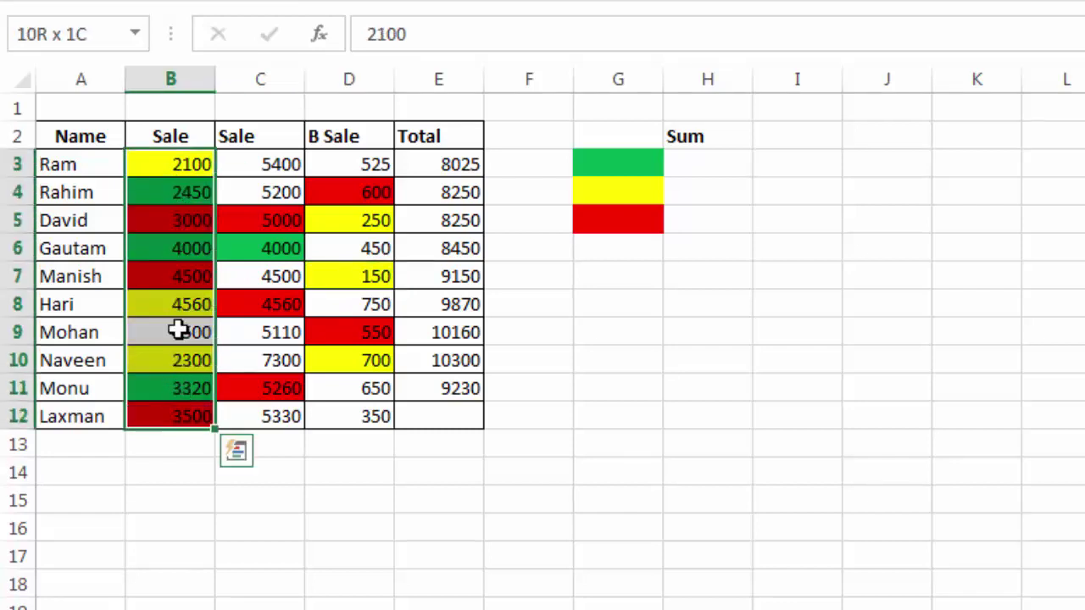
mouse_move(150, 156)
left_mouse_down()
mouse_move(362, 332)
mouse_move(378, 412)
left_mouse_up()
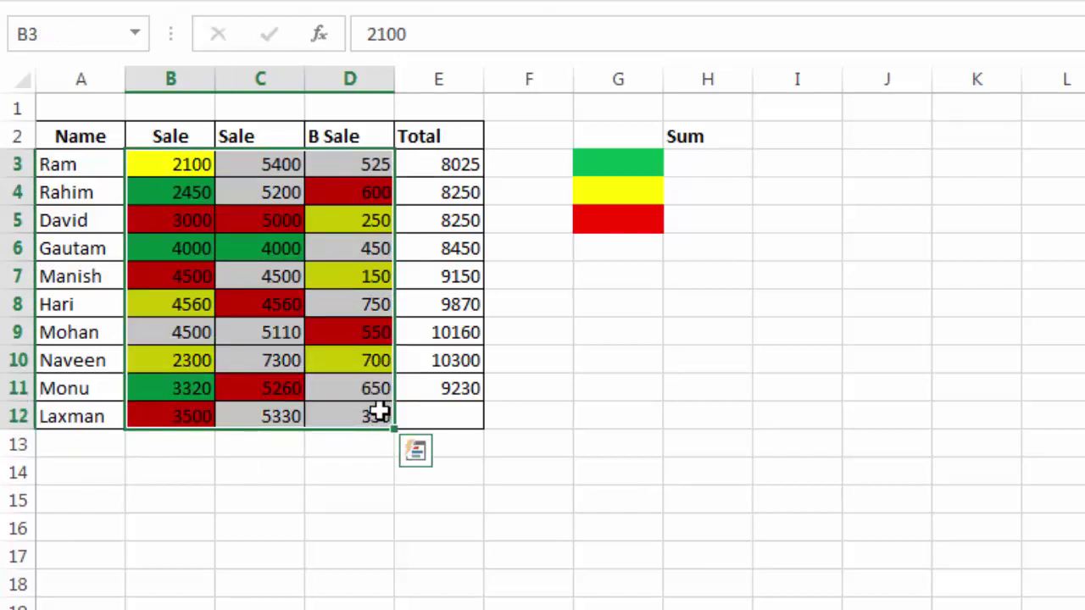
left_click(350, 363)
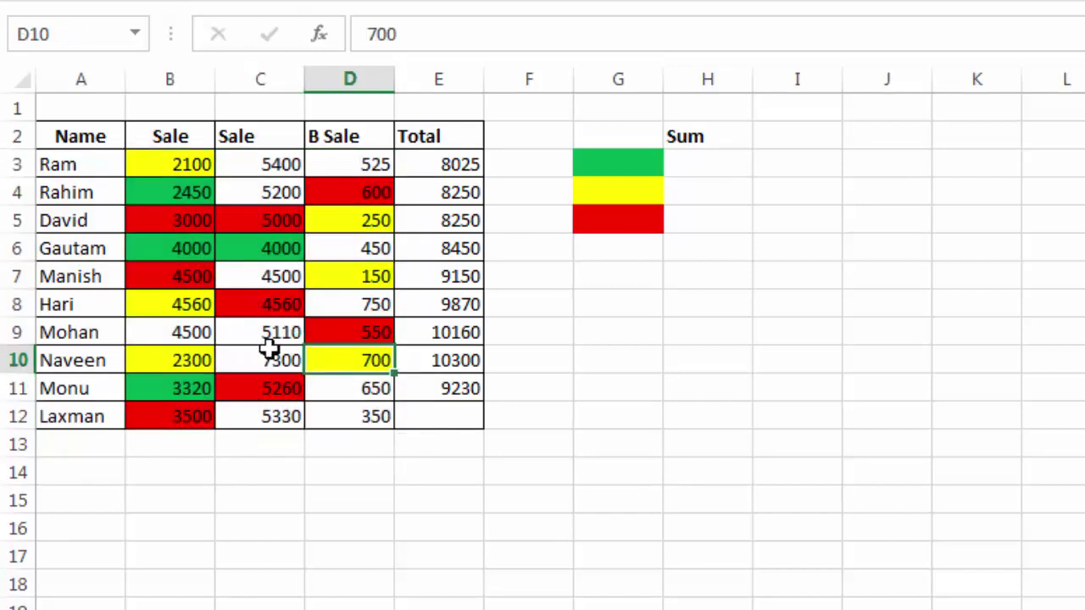
left_click_drag(169, 172, 203, 330)
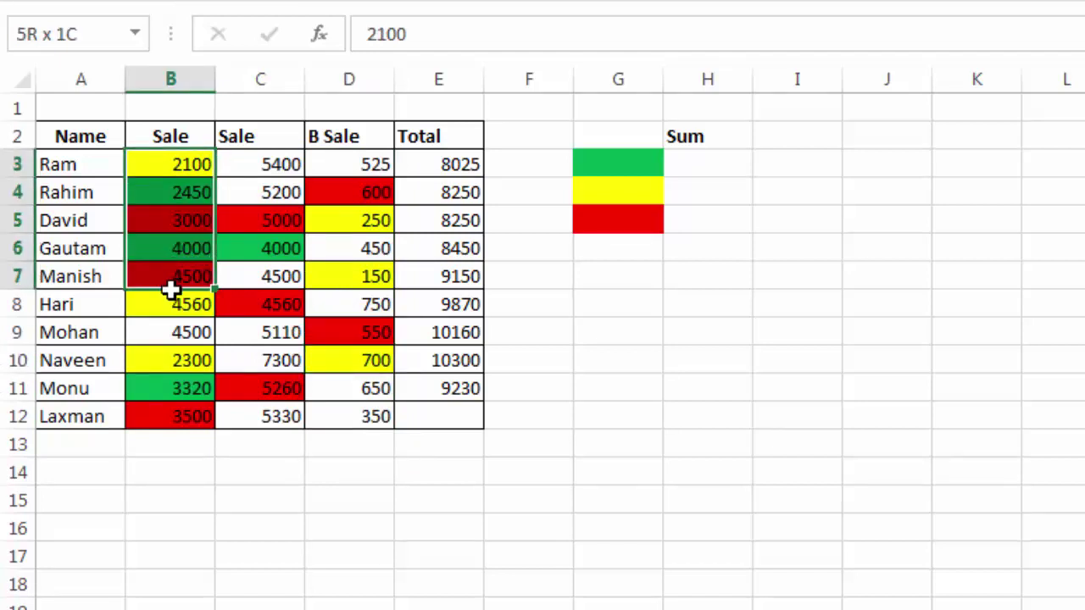
left_click(279, 326)
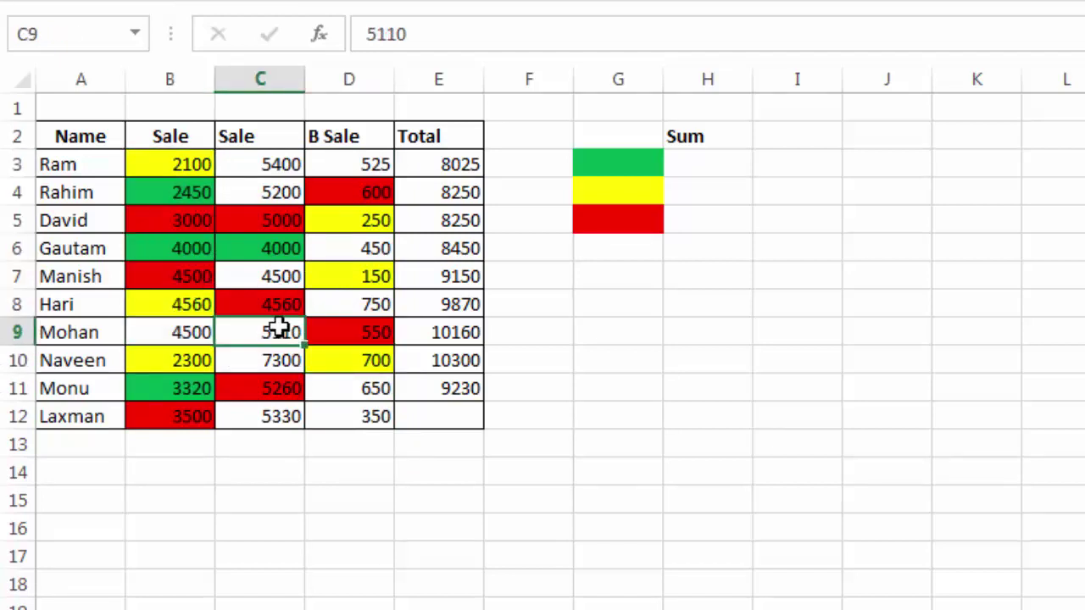
left_click(190, 222)
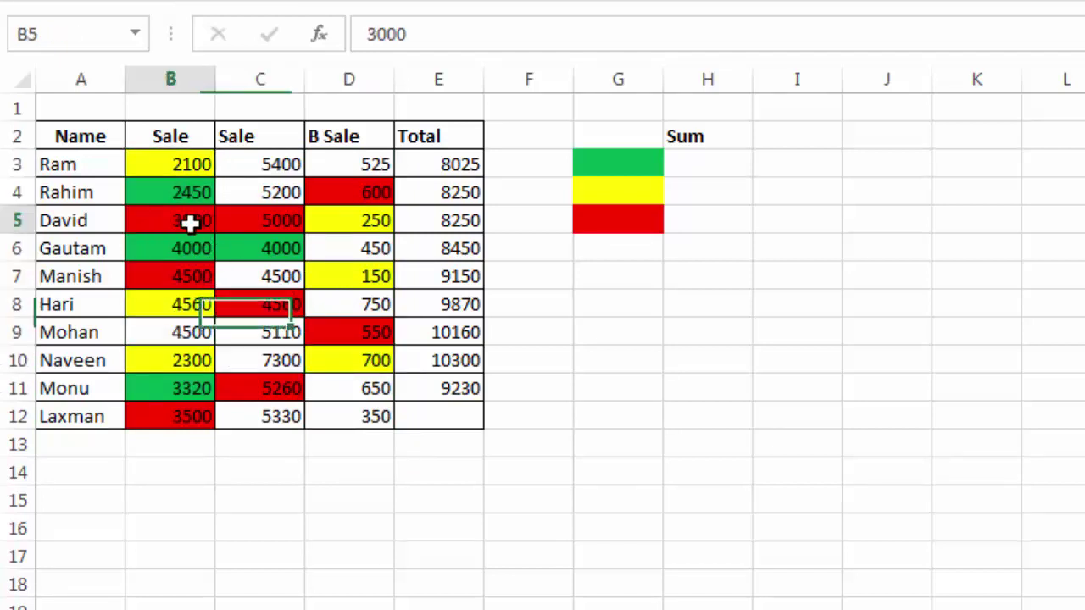
Point out David's, Manish's and Mohan's rows and the 3000, 4560 and 4500 sales.
left_click(97, 223)
left_click(89, 276)
left_click(96, 335)
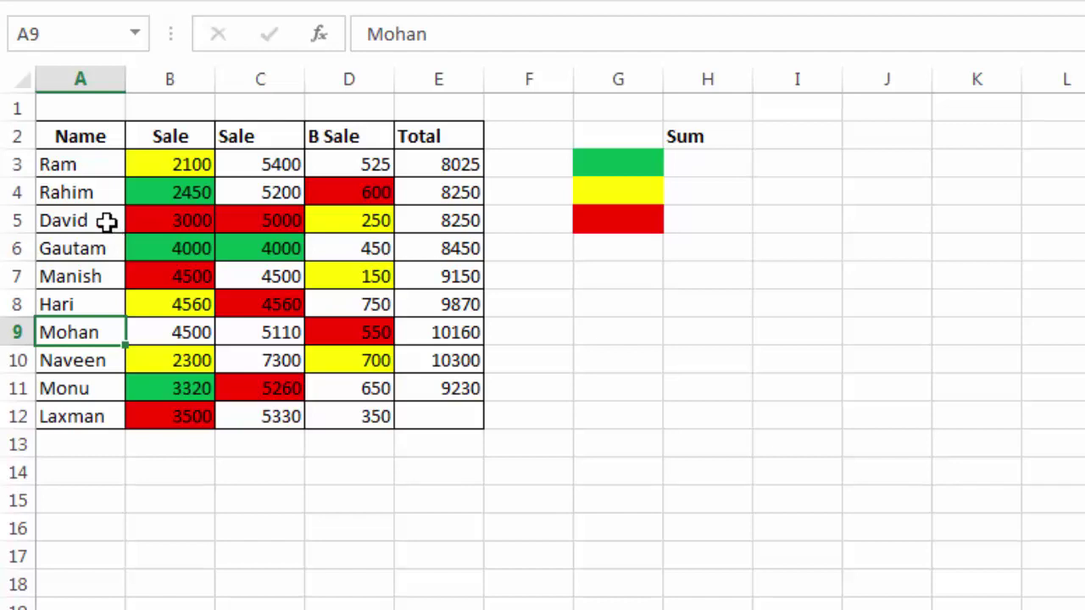
left_click(153, 219)
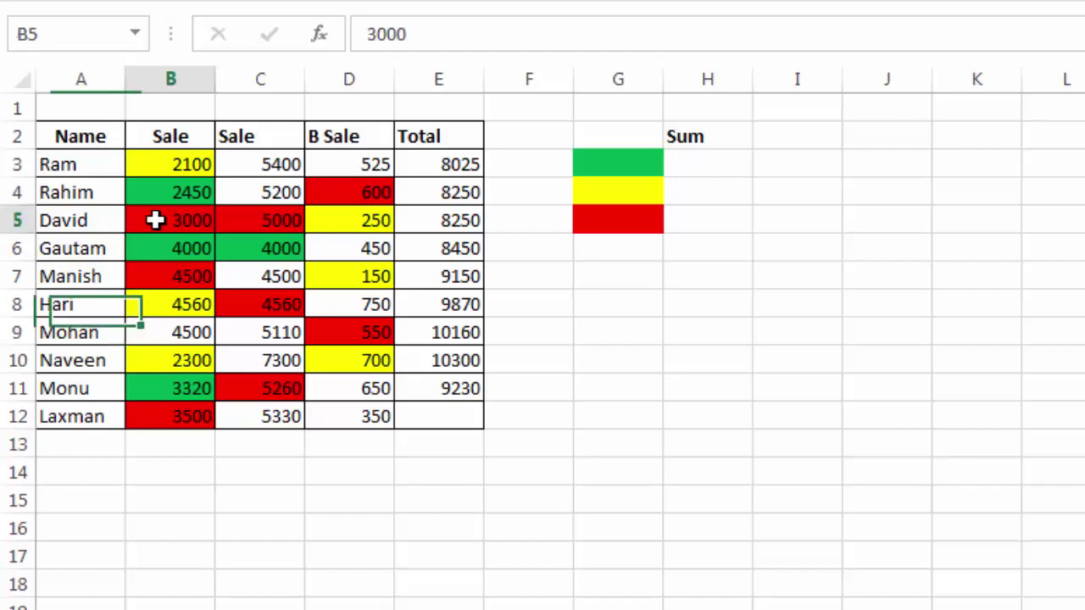
left_click(267, 312)
left_click(195, 333)
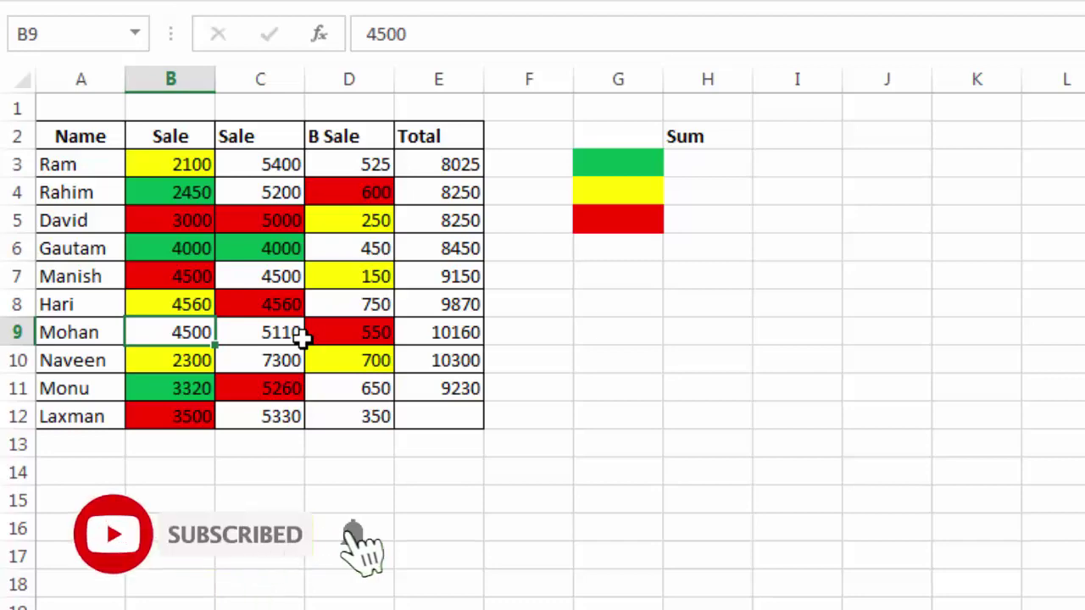
Bring up the Notepad file and select the whole SumColor function code.
key("alt+Tab")
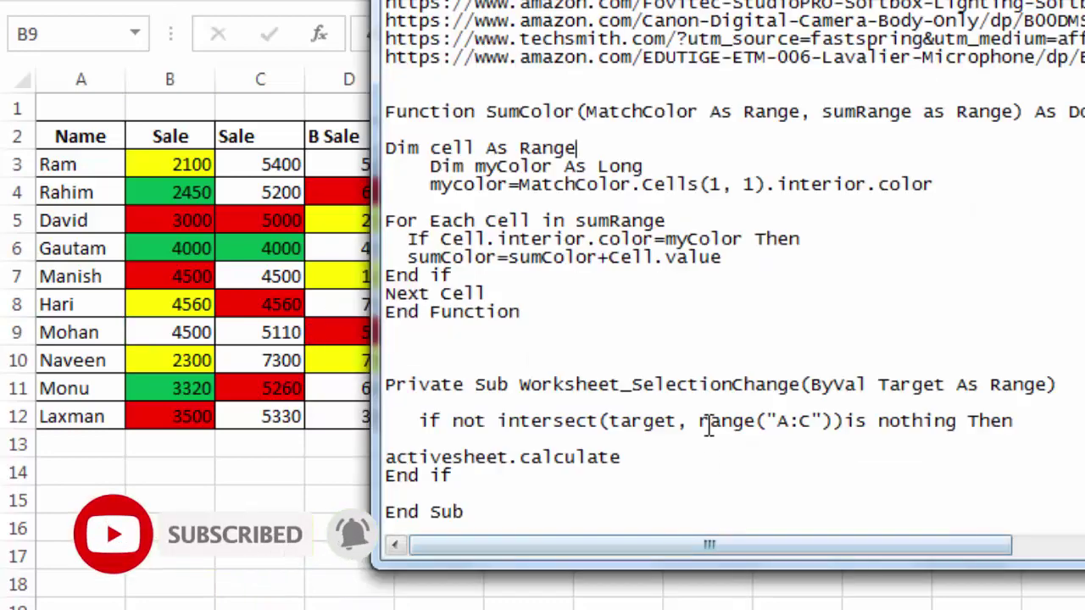
scroll(703, 422, "up", 2)
scroll(678, 404, "up", 2)
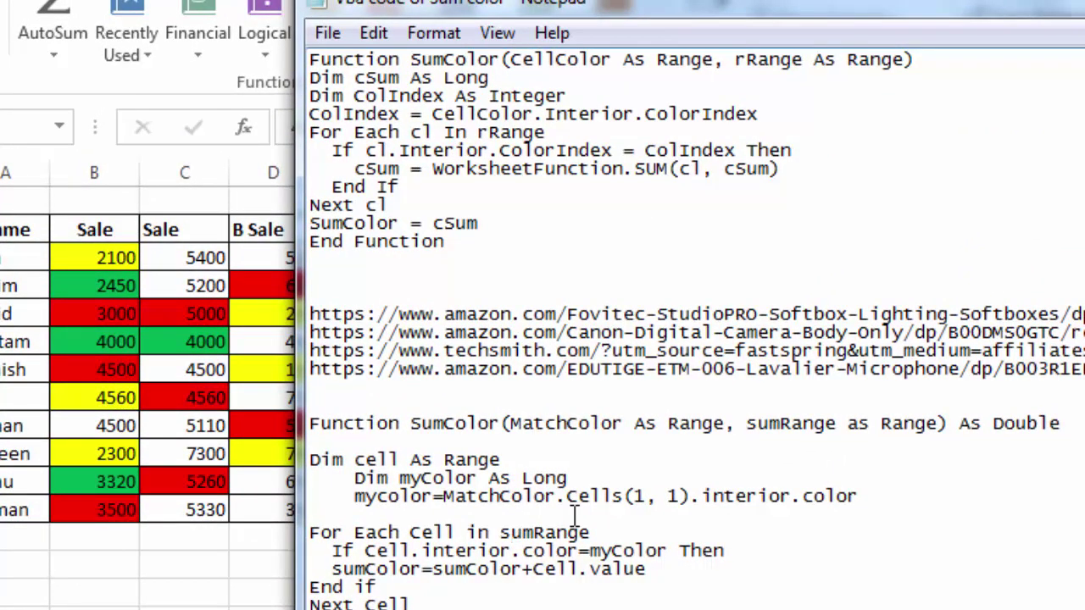
scroll(573, 514, "down", 1)
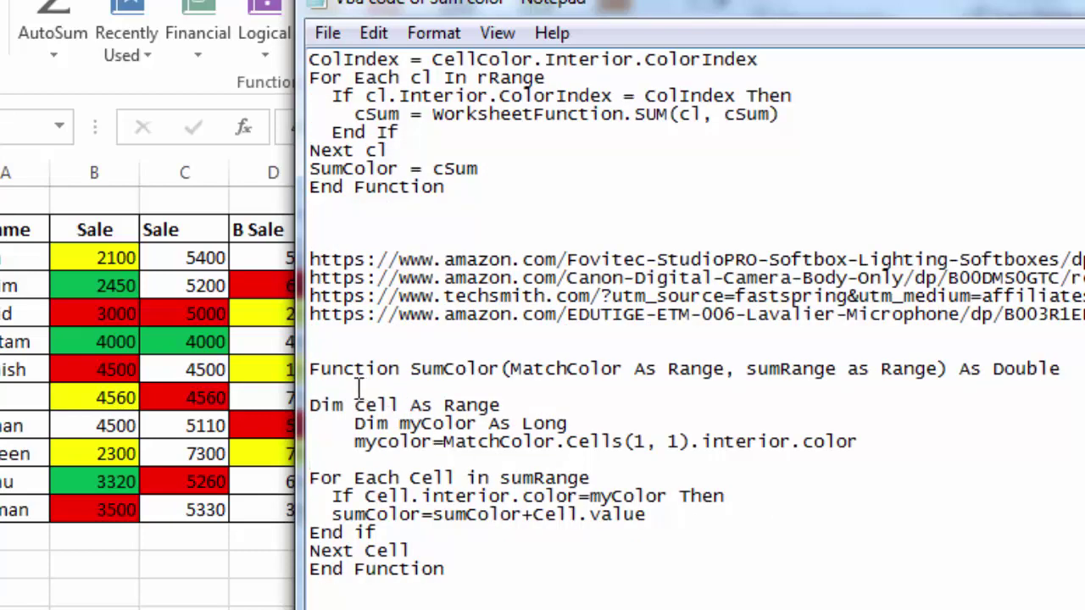
left_click_drag(311, 371, 456, 565)
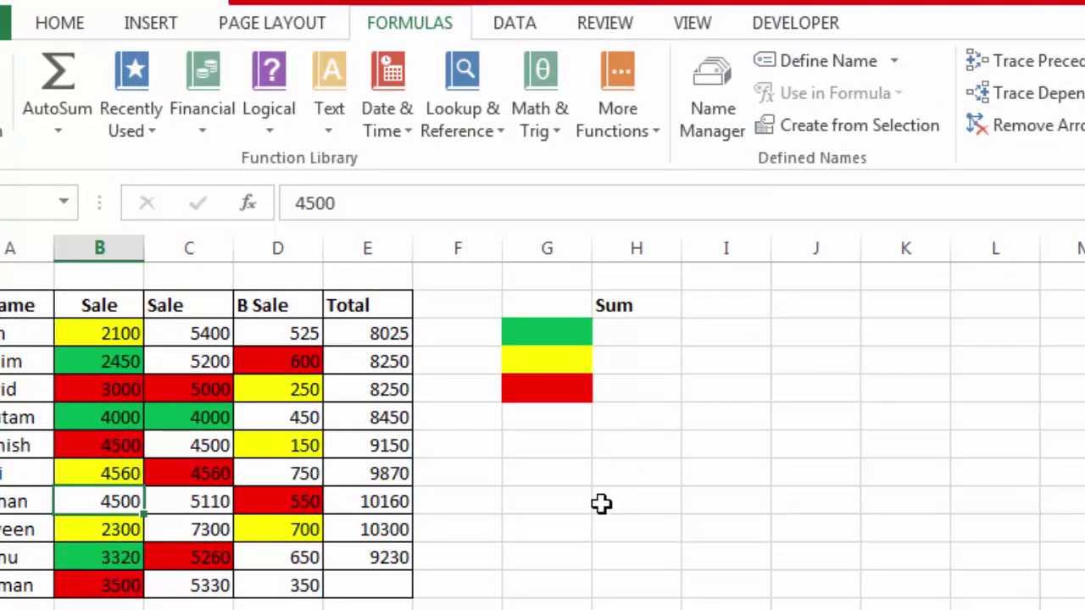
Show the Developer tab on the Excel ribbon.
left_click(788, 27)
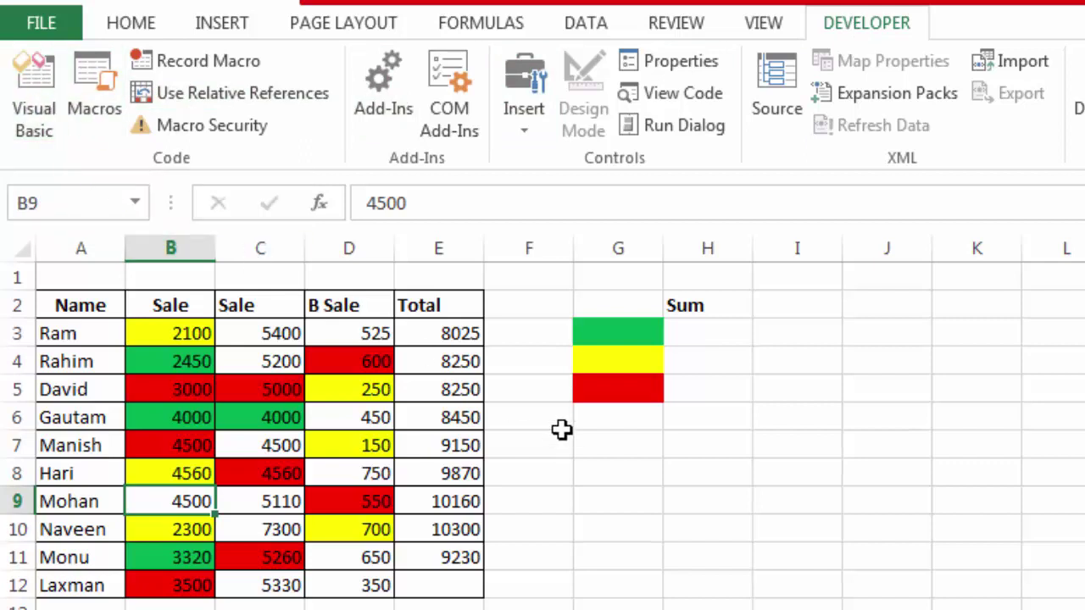
Open the VBA editor with Alt+F11 and insert a new code module.
key("alt+F11")
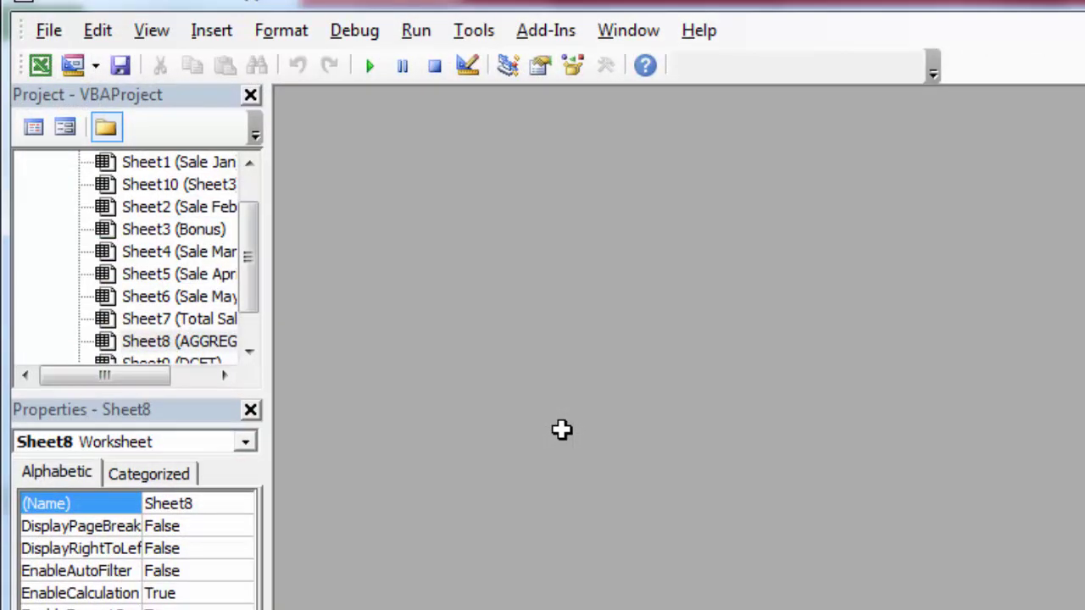
left_click(152, 33)
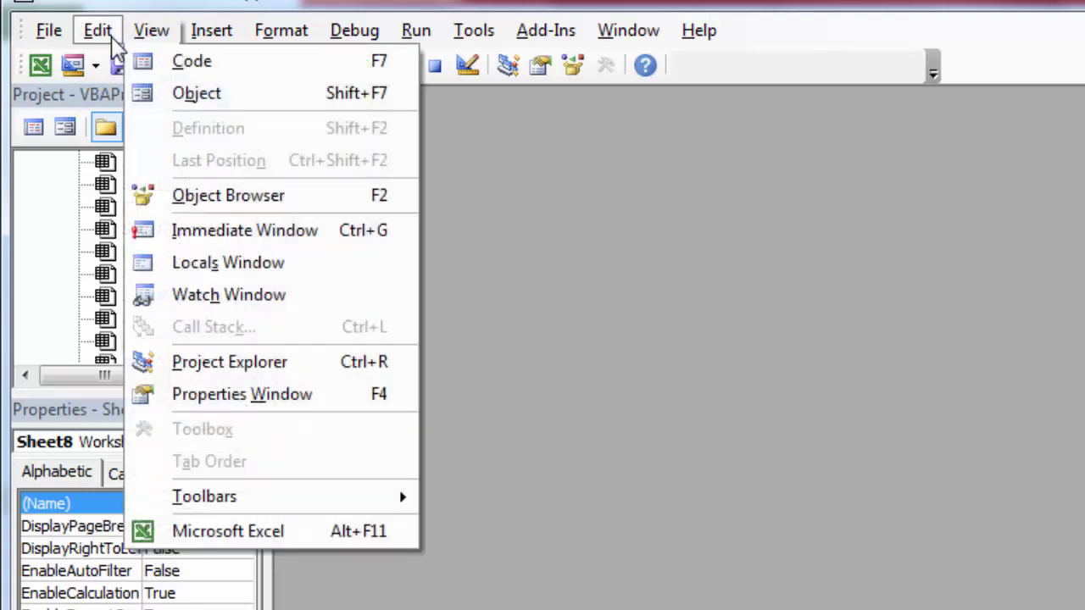
mouse_move(208, 46)
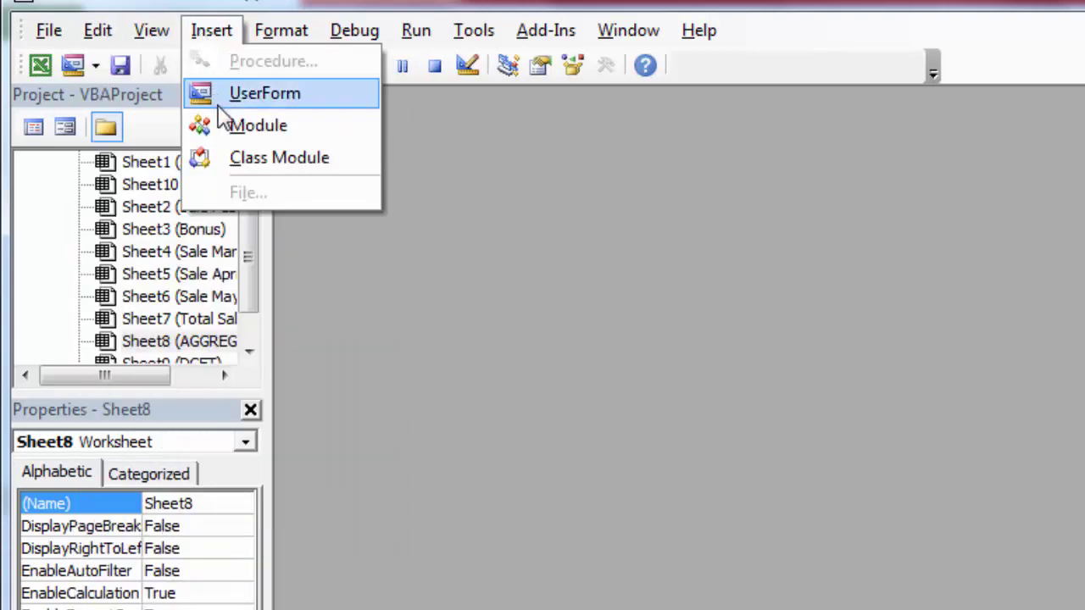
left_click(251, 127)
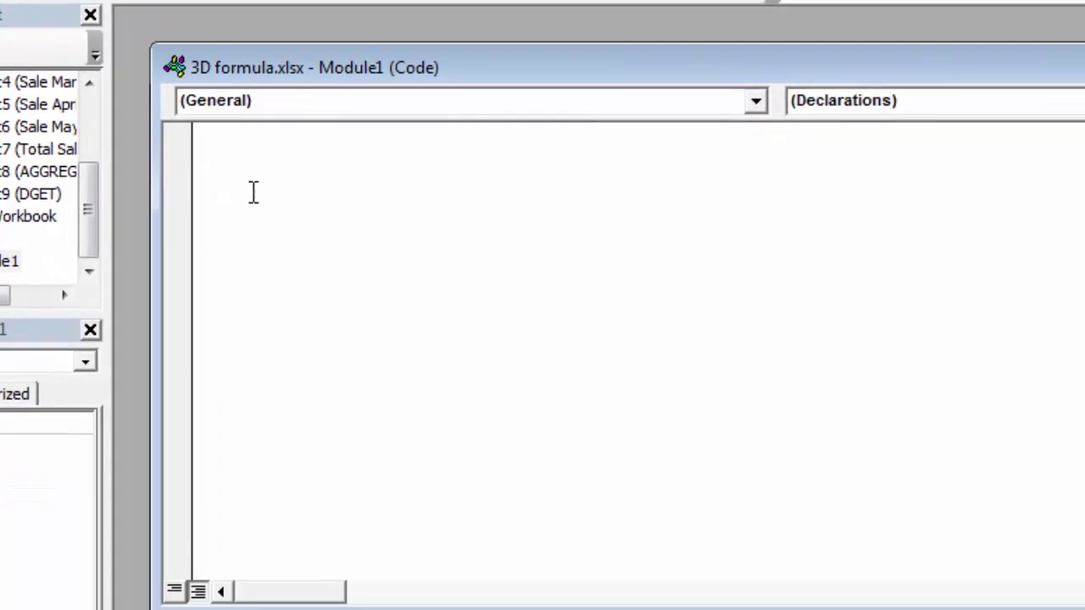
Paste the SumColor function into Module1 and return to the Excel sheet.
type("Function SumColor(MatchColor As Range, sumRange As Range) As Double  Dim cell As Range     Dim myColor As Long     myColor = MatchColor.Cells(1, 1).Interior.Color  For Each cell In sumRange   If cell.Interior.Color = myColor Then   SumColor = SumColor + cell.Value End If Next cell End Function")
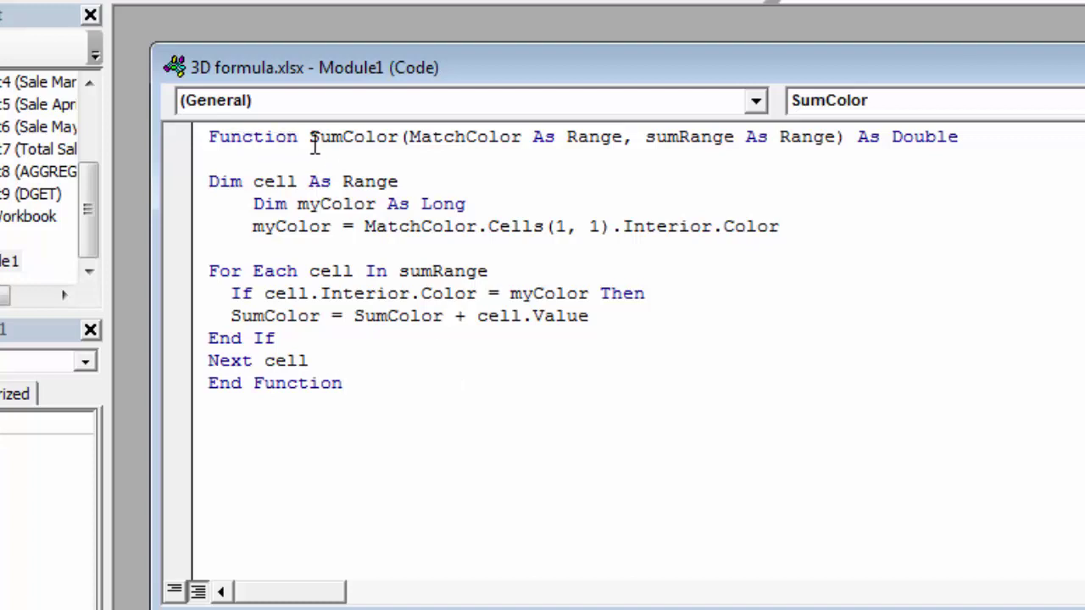
left_click_drag(310, 137, 399, 136)
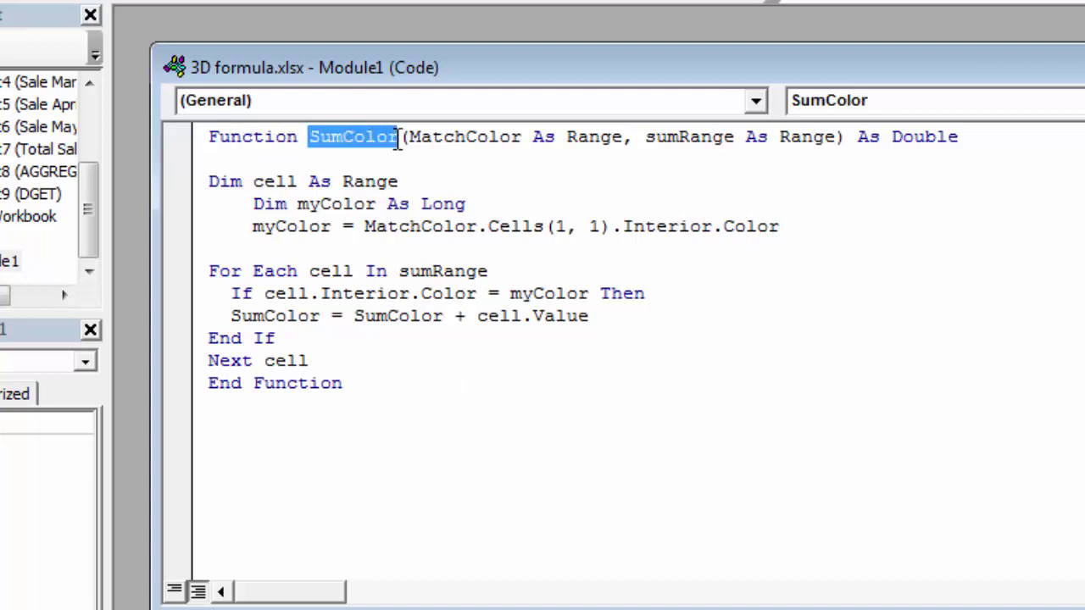
left_click(428, 163)
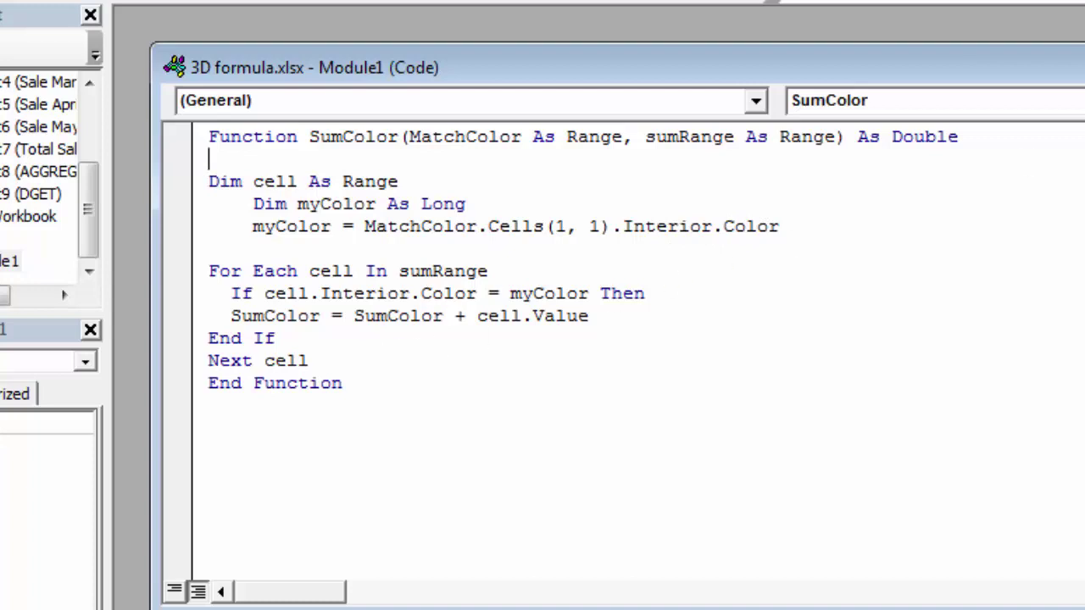
key("alt+F11")
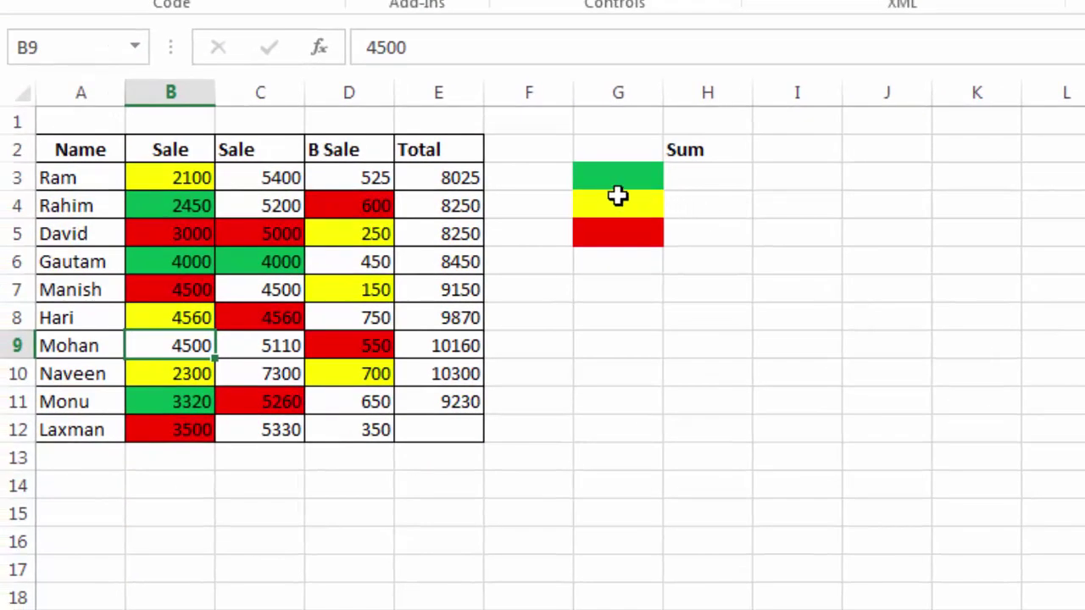
Enter =sumcolor(G3,$B$3:$D$12) in H3 so the green total shows 13770.
left_click(689, 185)
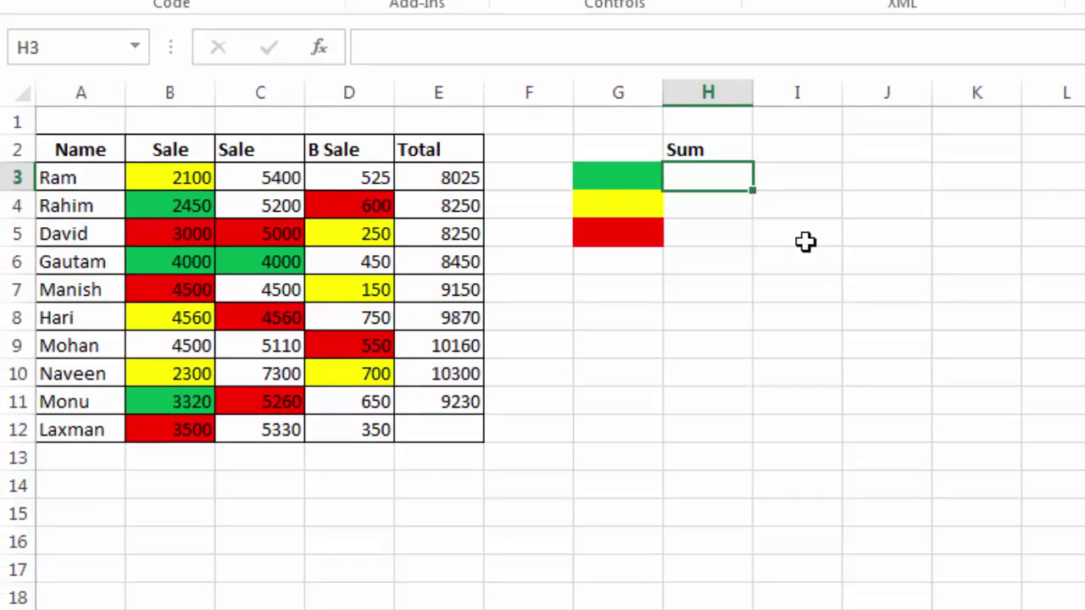
type("=")
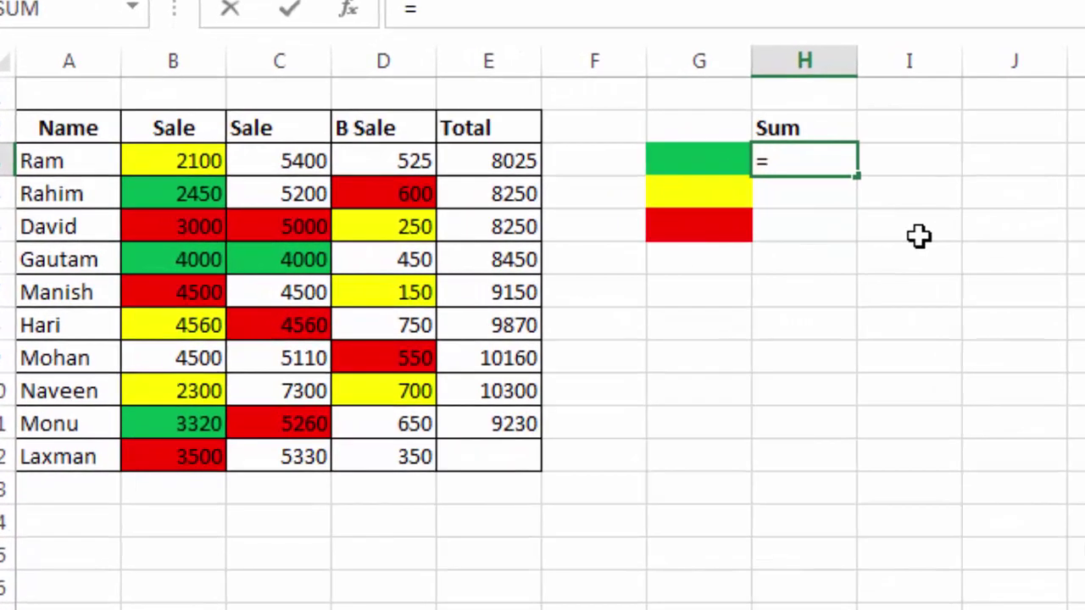
type("sumc")
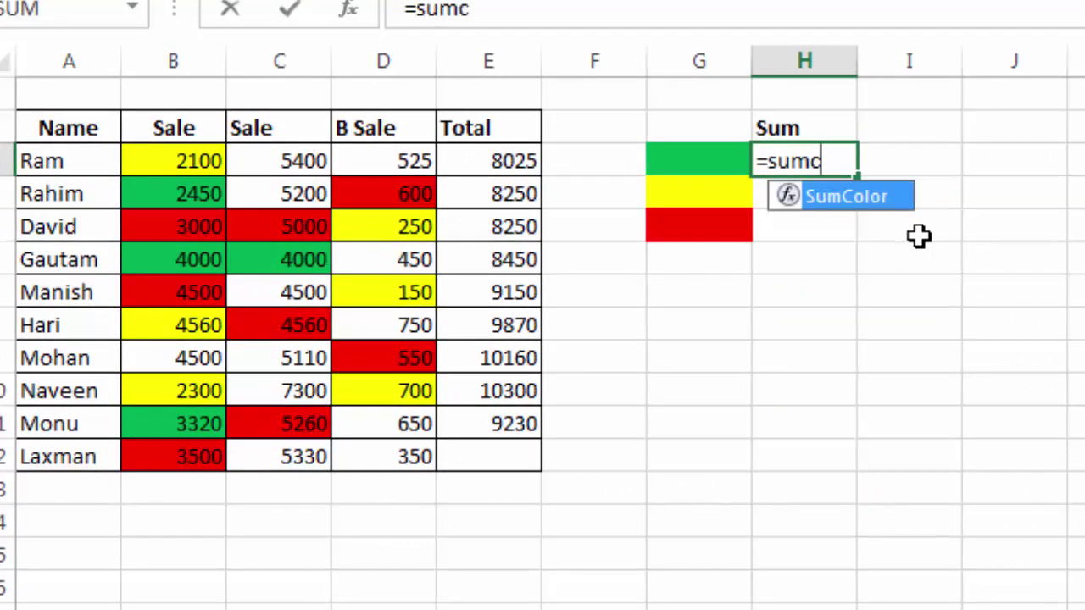
type("olor")
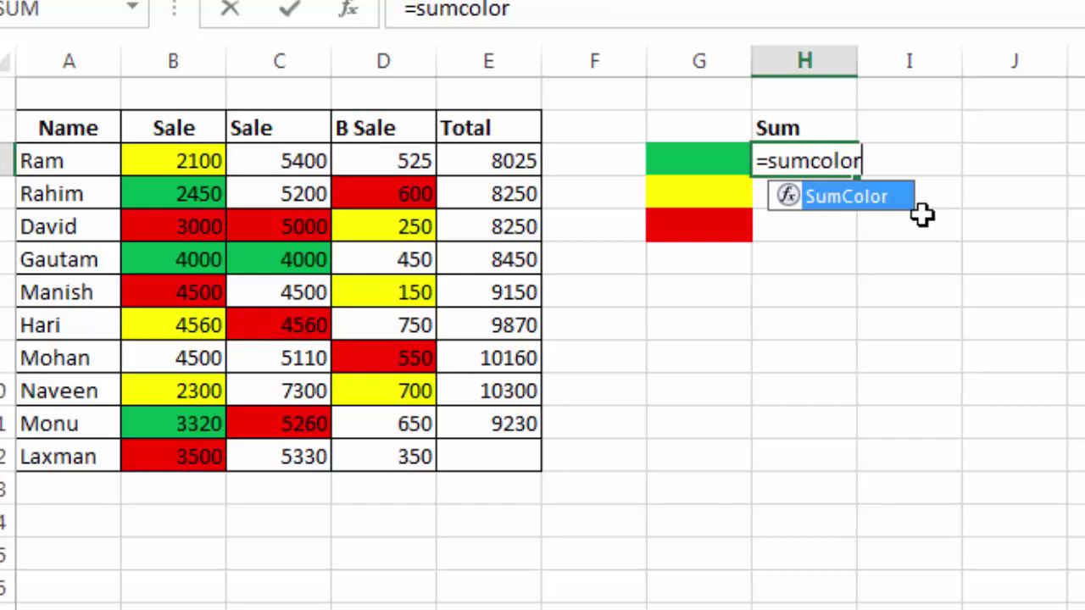
type("(")
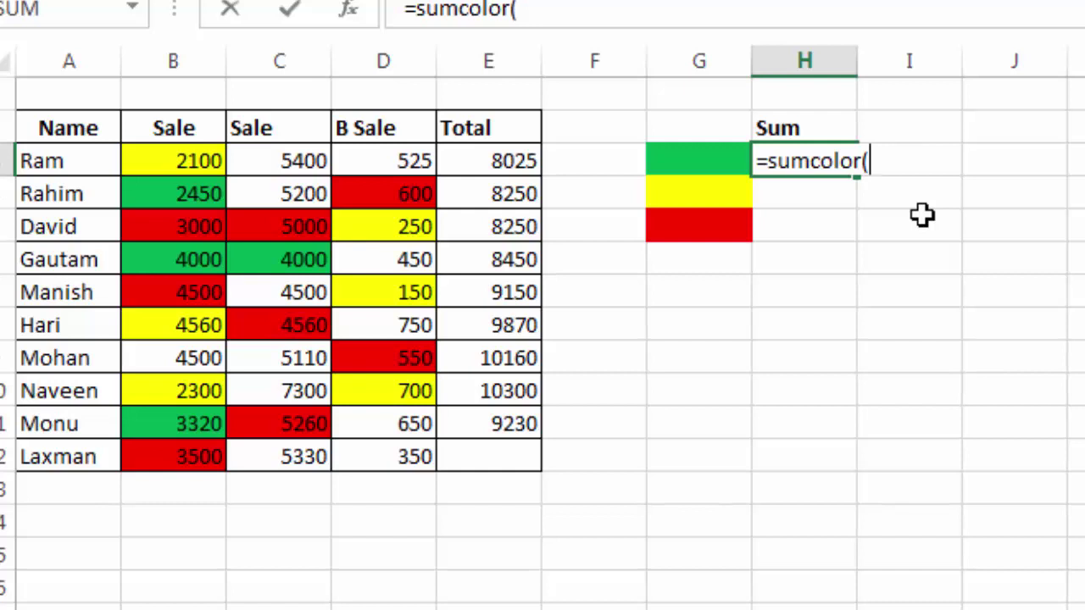
left_click(699, 166)
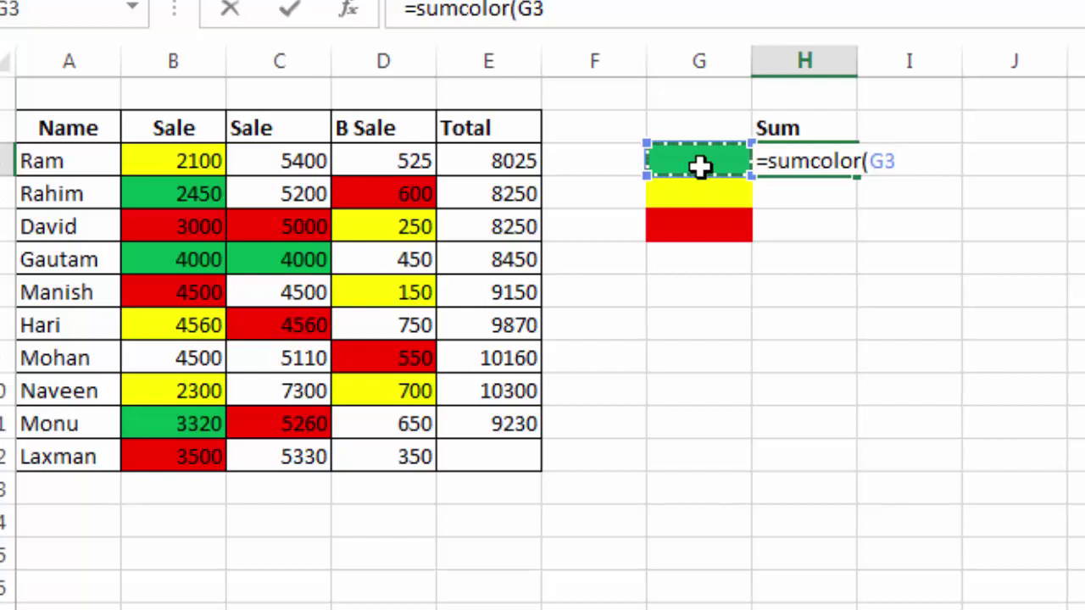
type(",")
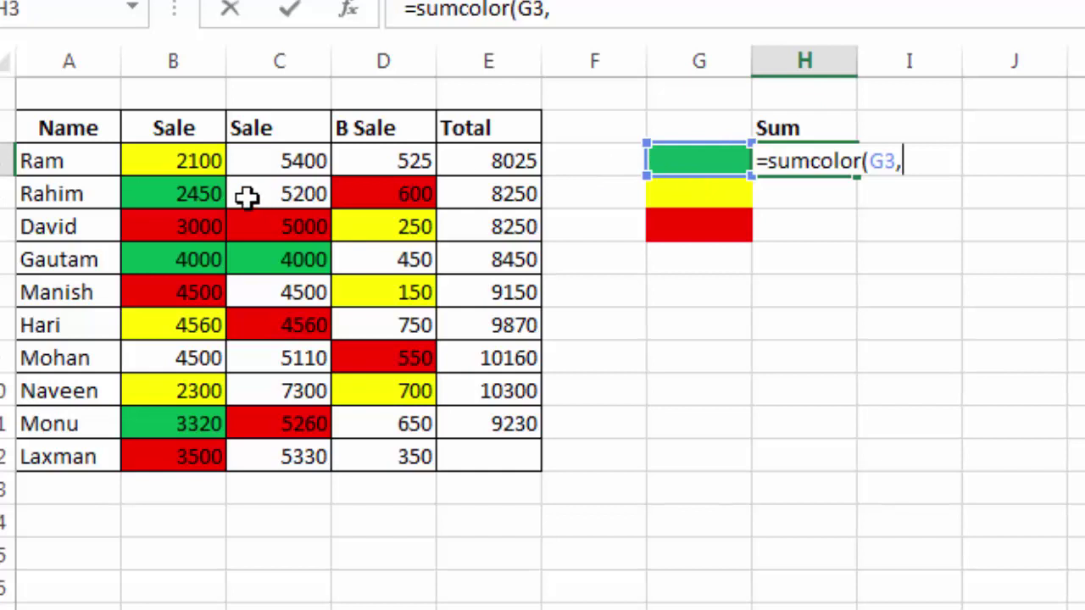
mouse_move(172, 158)
left_mouse_down()
mouse_move(178, 451)
mouse_move(370, 449)
left_mouse_up()
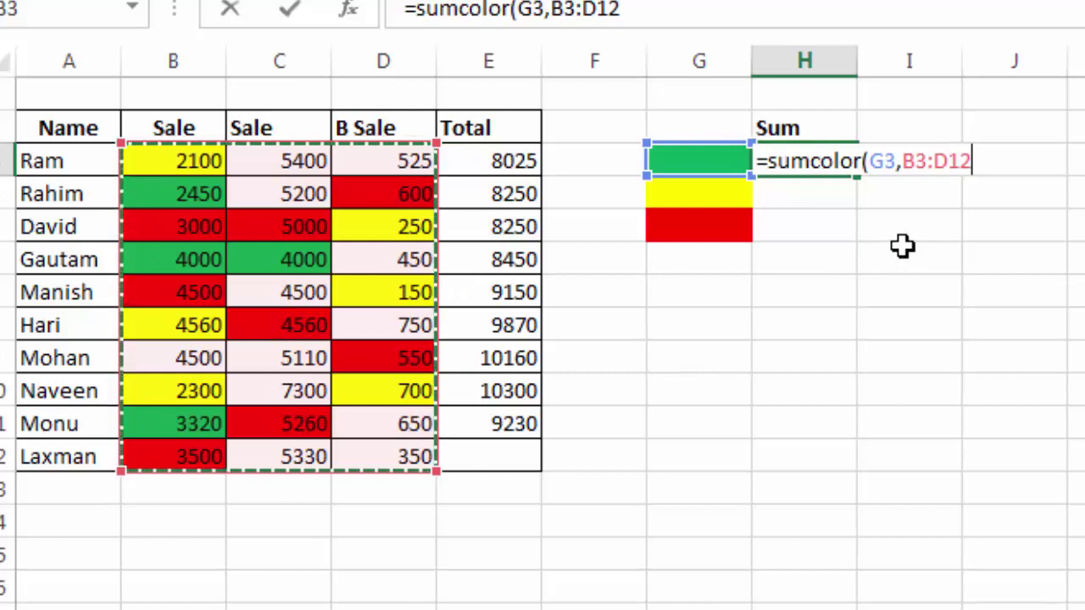
key("F4")
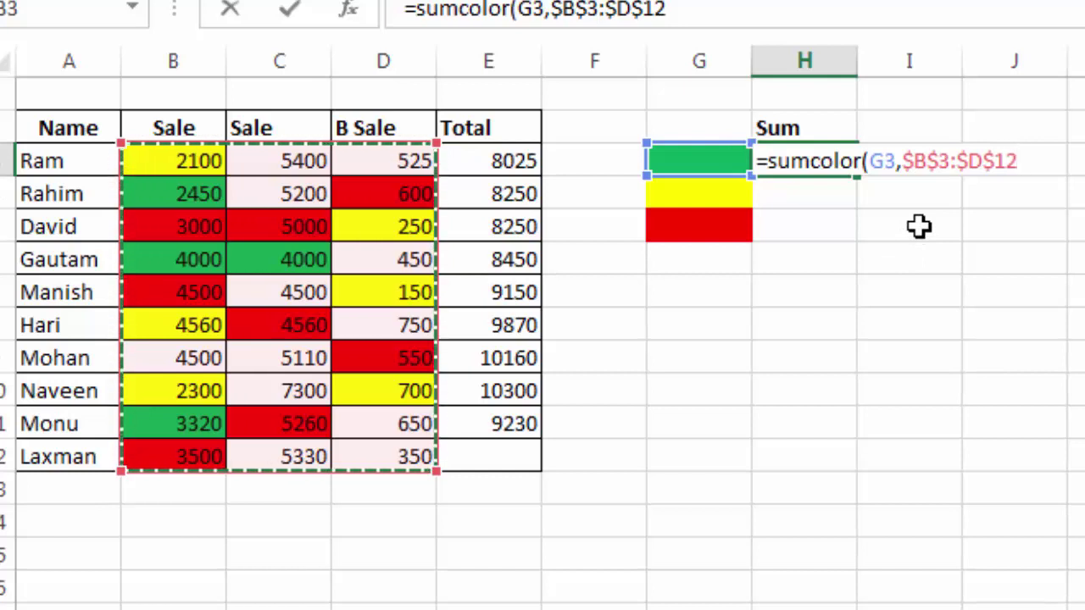
type(")")
key("Return")
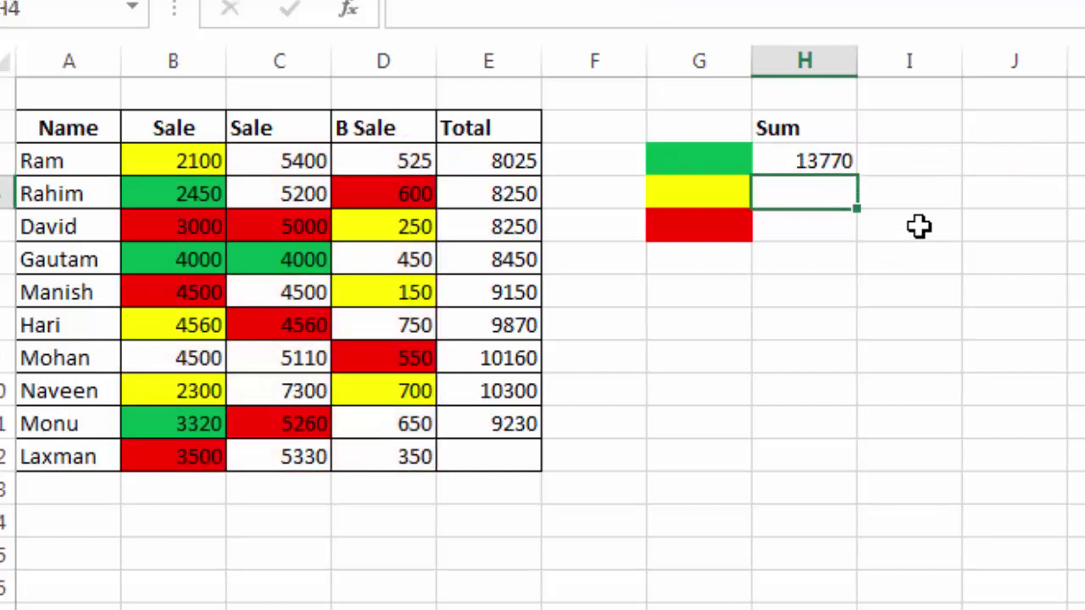
left_click(819, 162)
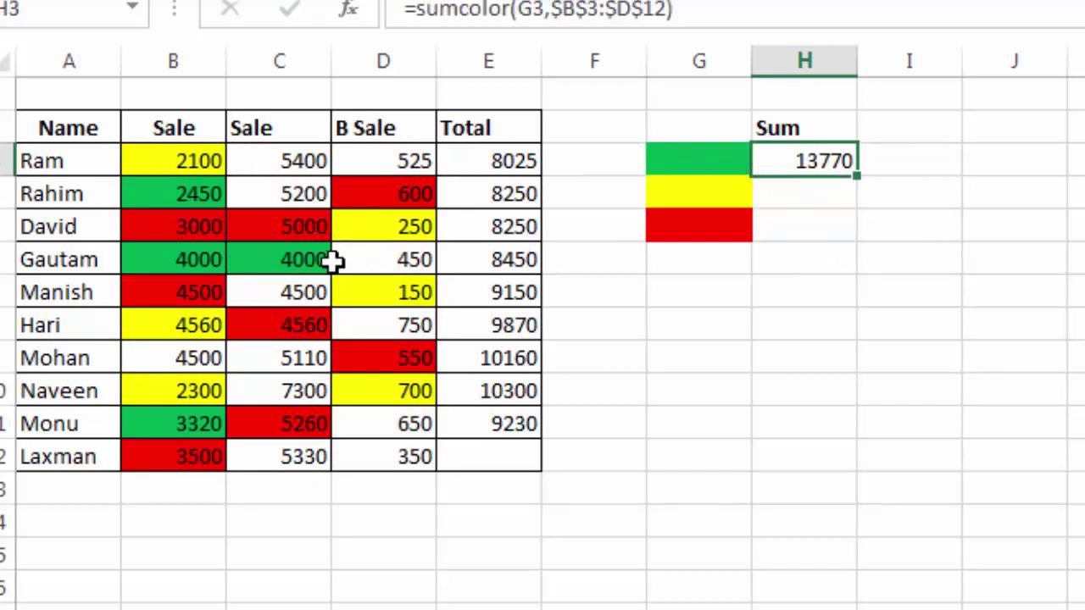
left_click(184, 198)
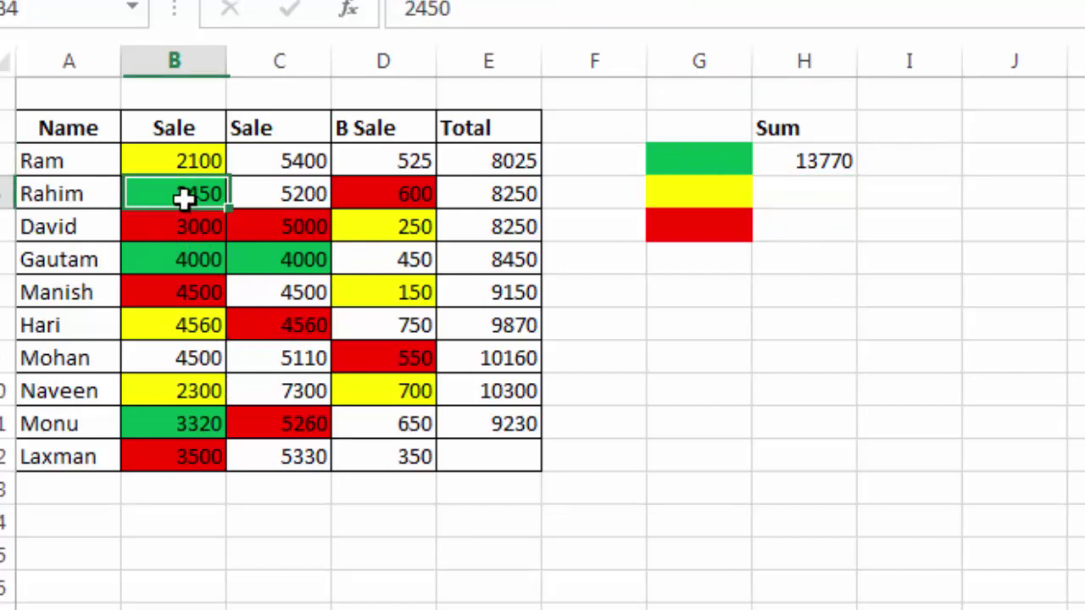
left_click(185, 259, "ctrl")
left_click(300, 259, "ctrl")
left_click(181, 422, "ctrl")
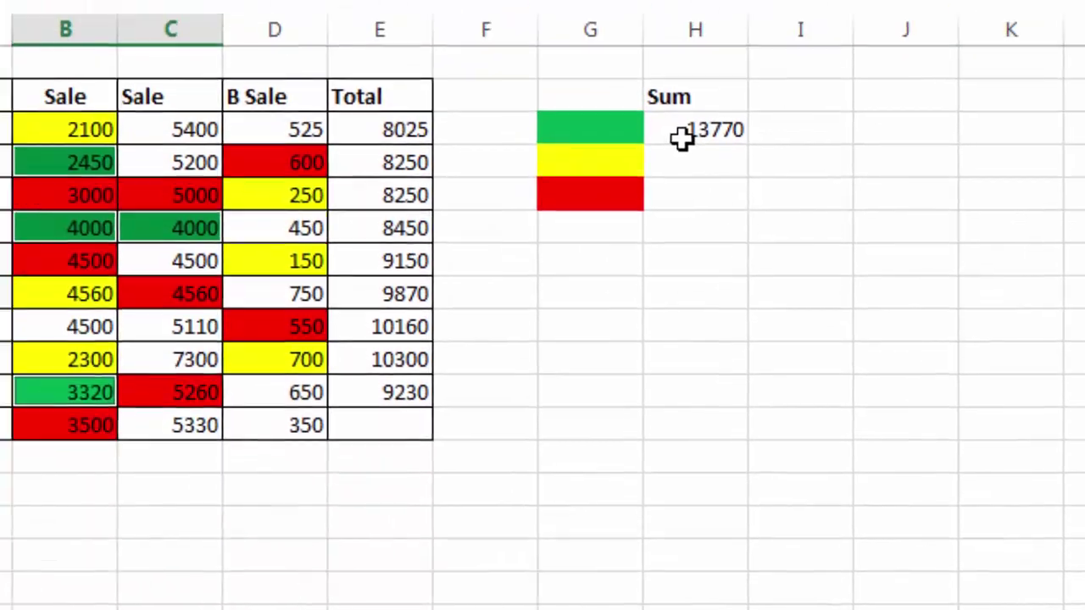
left_click(682, 139)
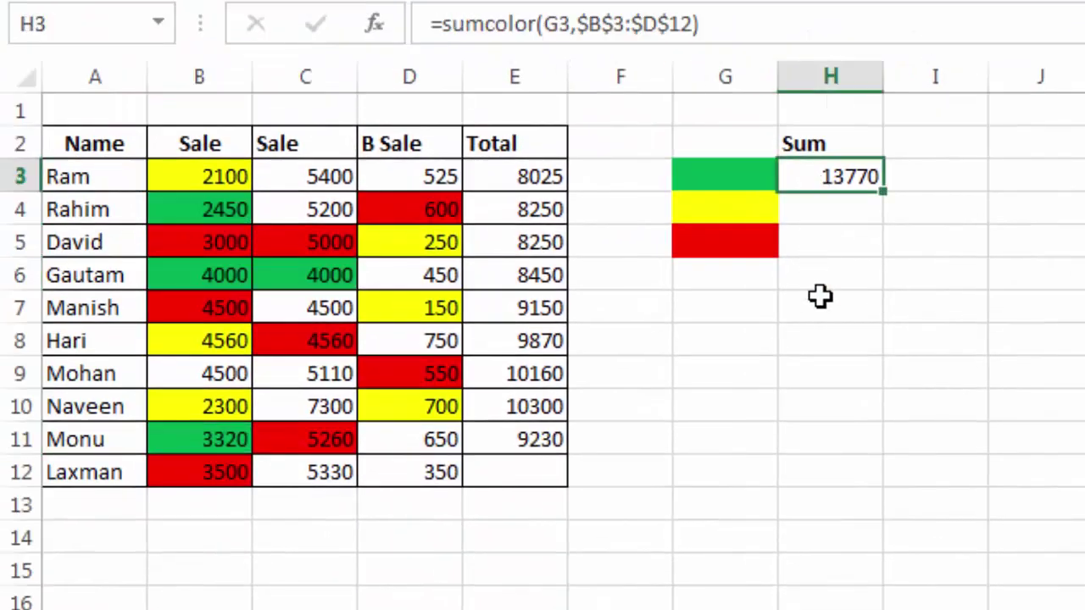
Fill the H3 formula down to H5 for yellow 10060 and red 26970, then select B9.
left_click_drag(883, 192, 884, 246)
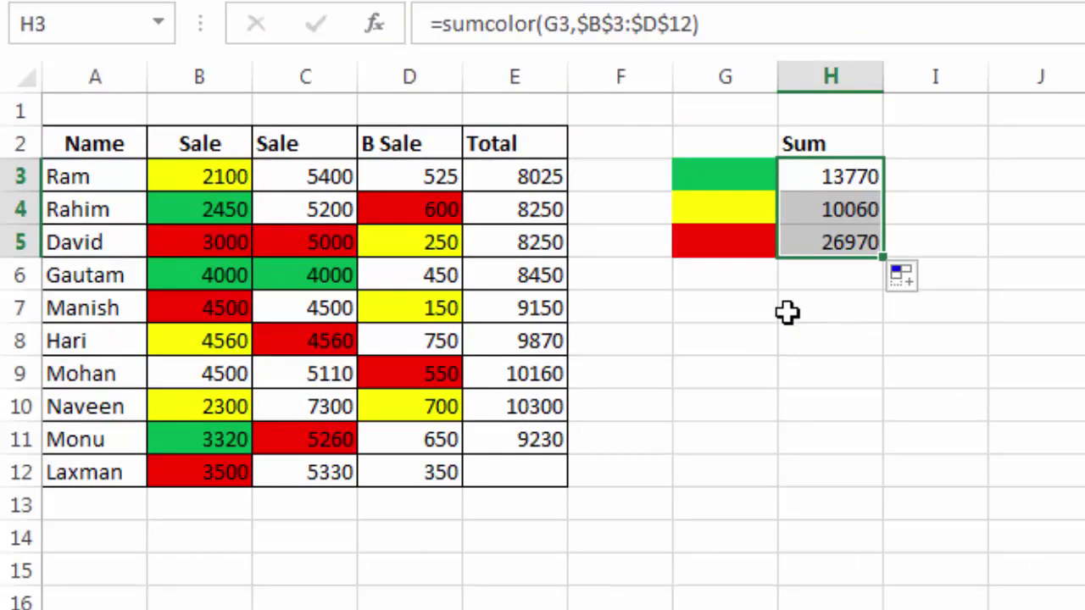
left_click(787, 312)
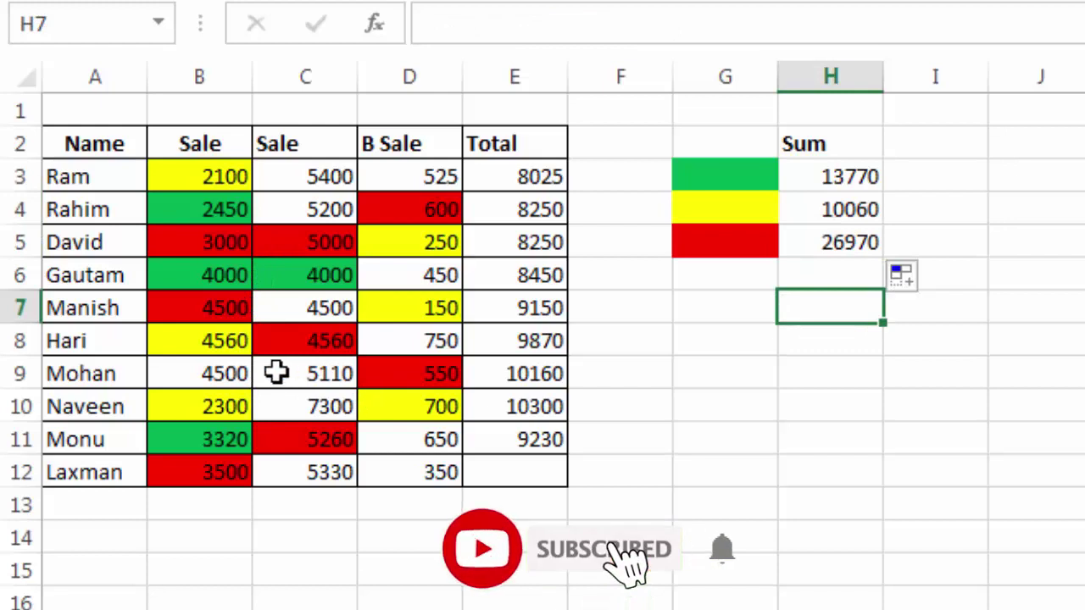
left_click(223, 374)
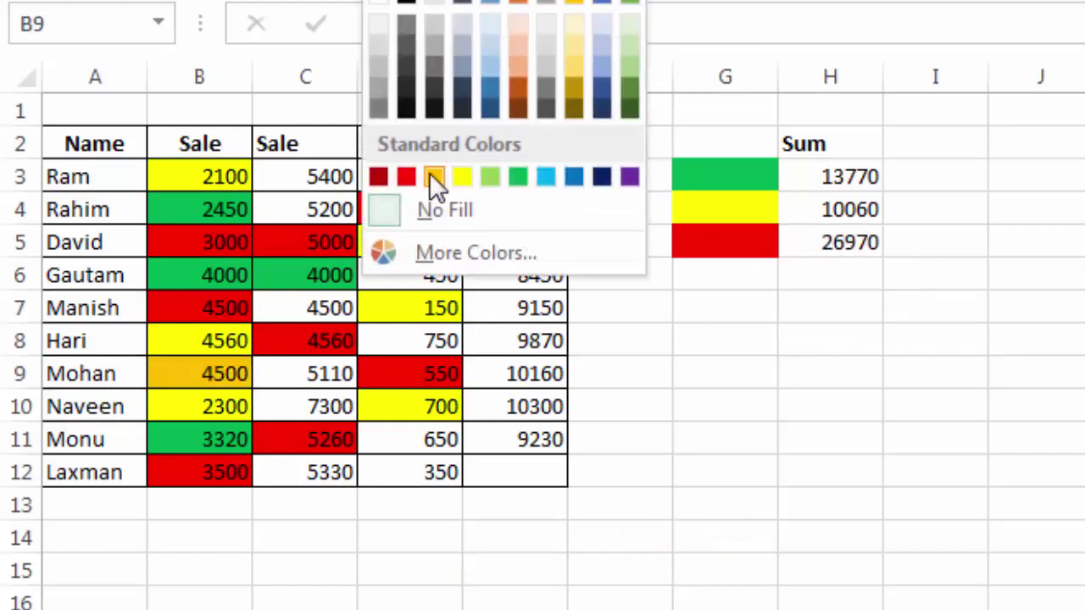
Fill the 4500 sale in B9 red and force a Ctrl+Alt+F9 recalculation so H5 reads 31470.
left_click(406, 173)
left_click(485, 350)
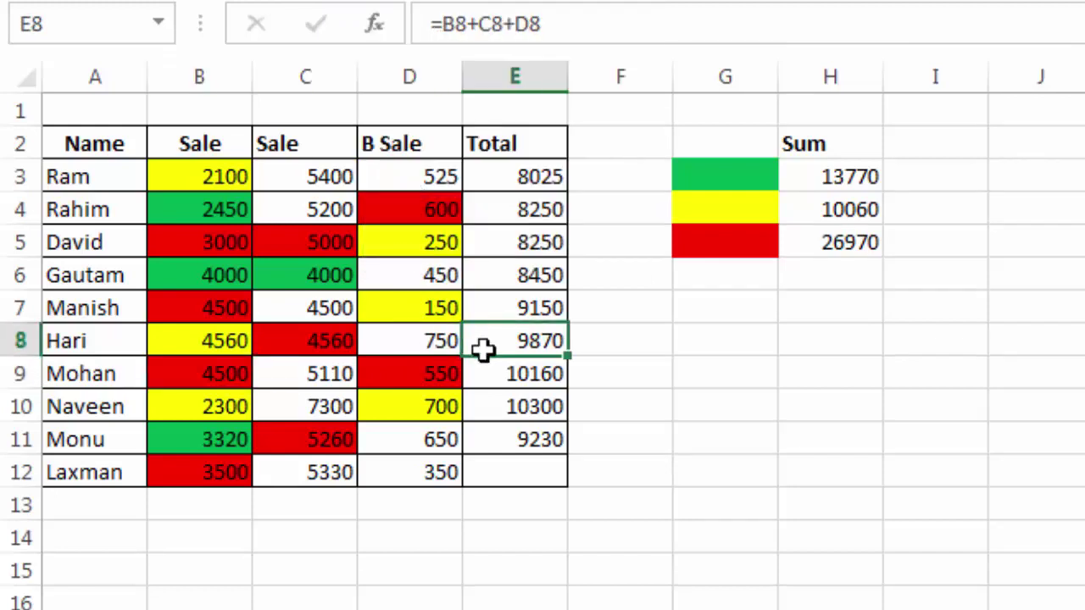
left_click(819, 273)
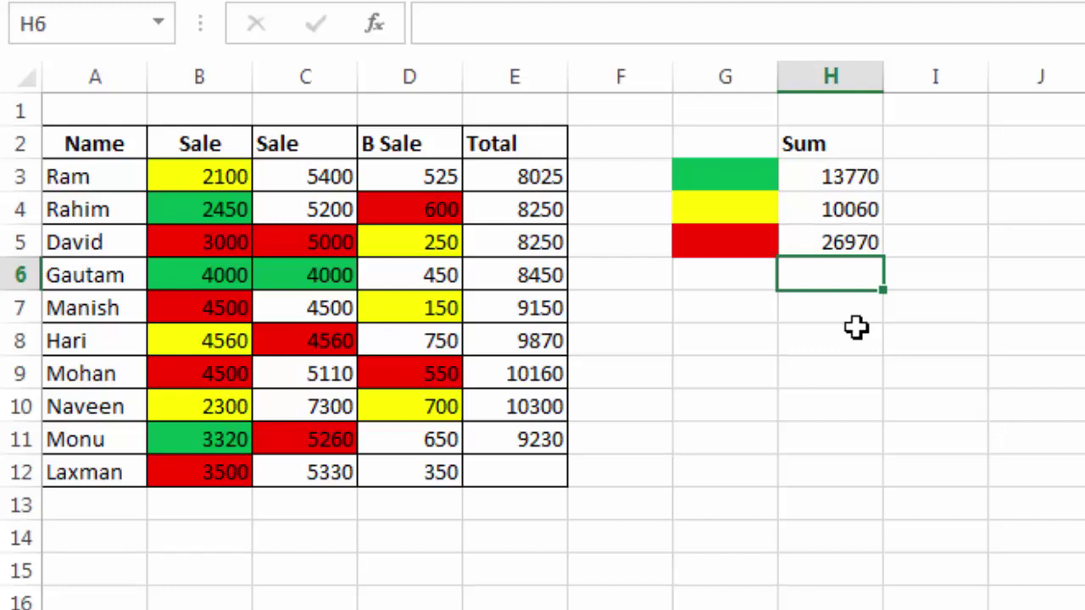
key("ctrl+alt+F9")
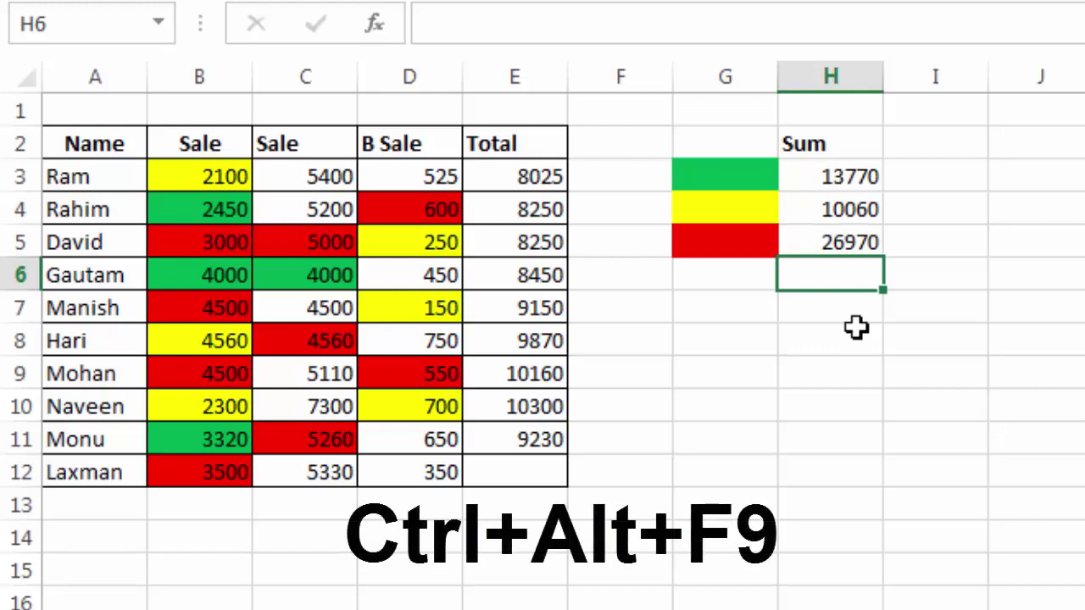
key("ctrl+alt+F9")
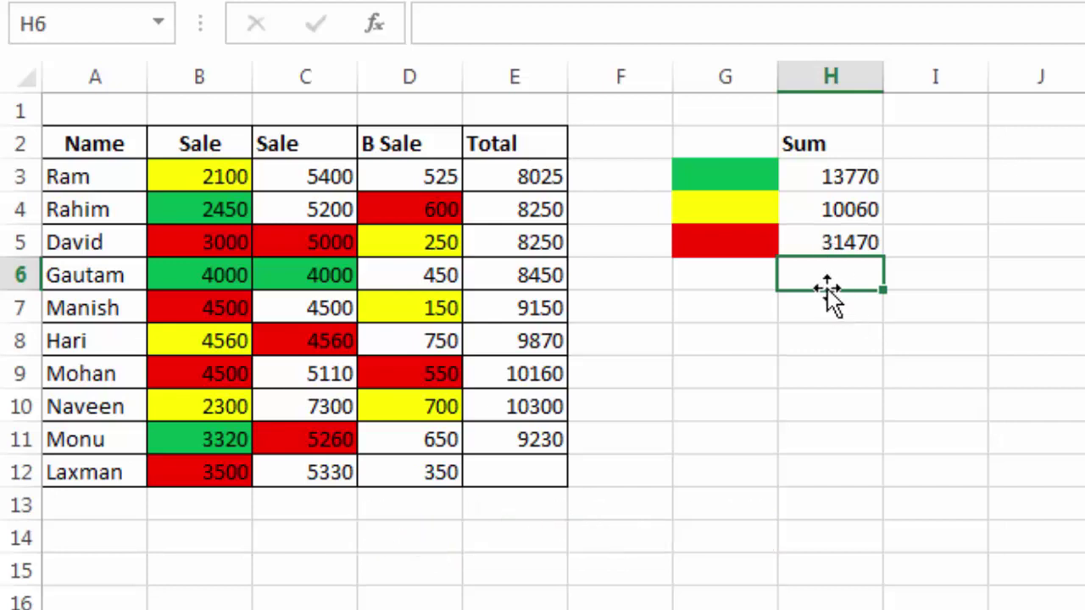
left_click(824, 314)
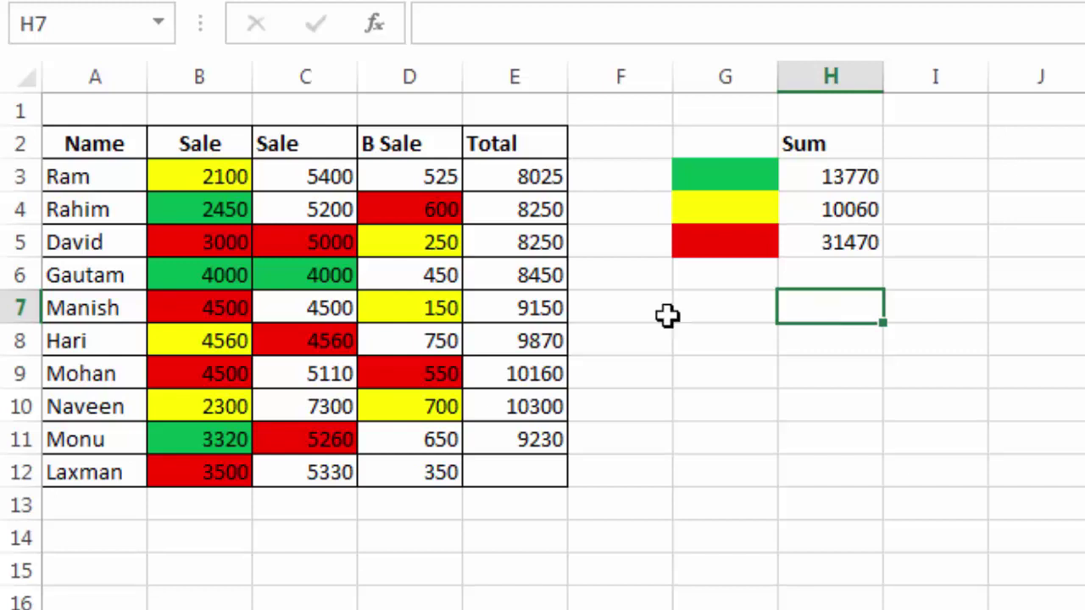
Fill the 5110 and 7300 sales in C9:C10 and 750 in D8 light blue.
left_click(320, 373)
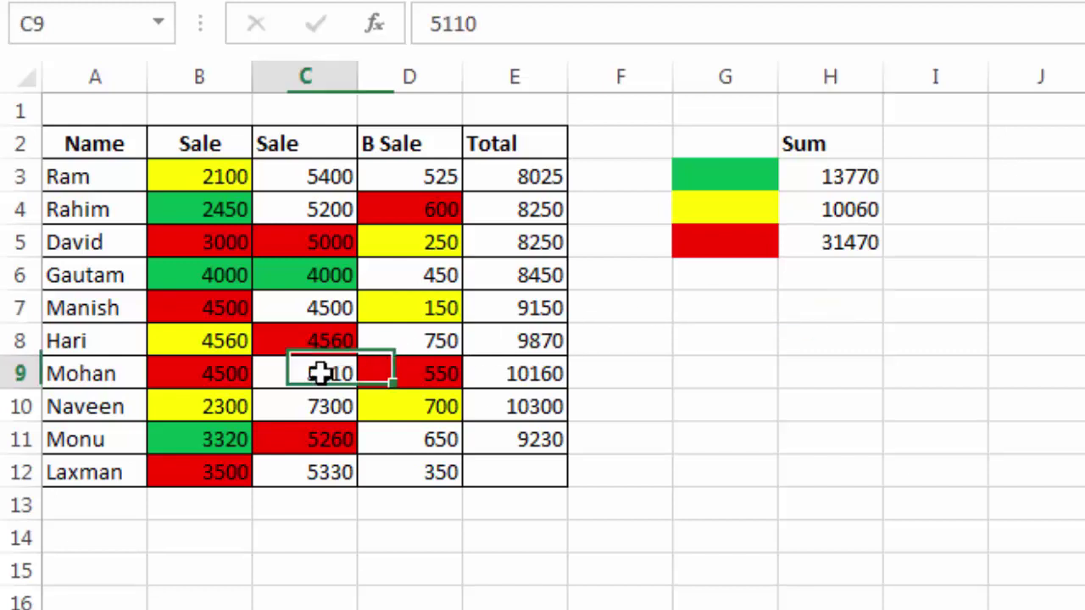
left_click_drag(326, 400, 324, 373)
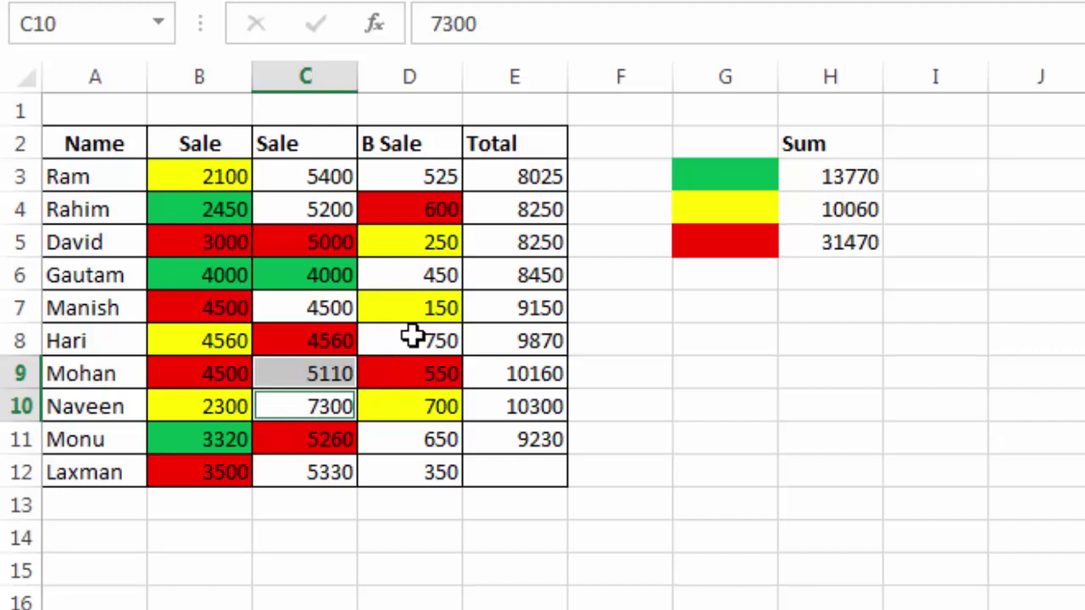
left_click(413, 336, "ctrl")
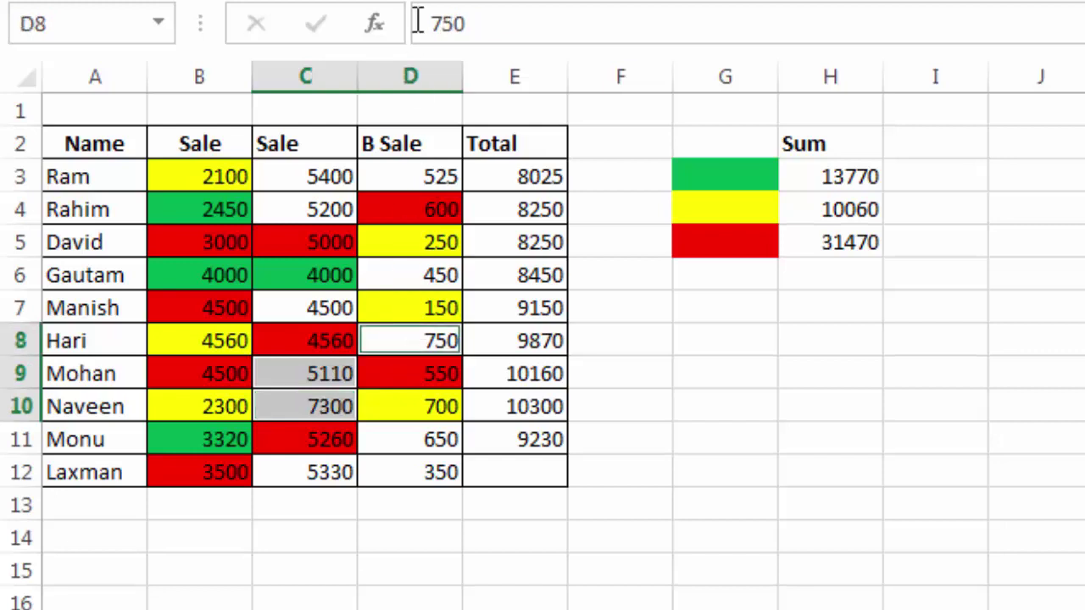
left_click(386, 0)
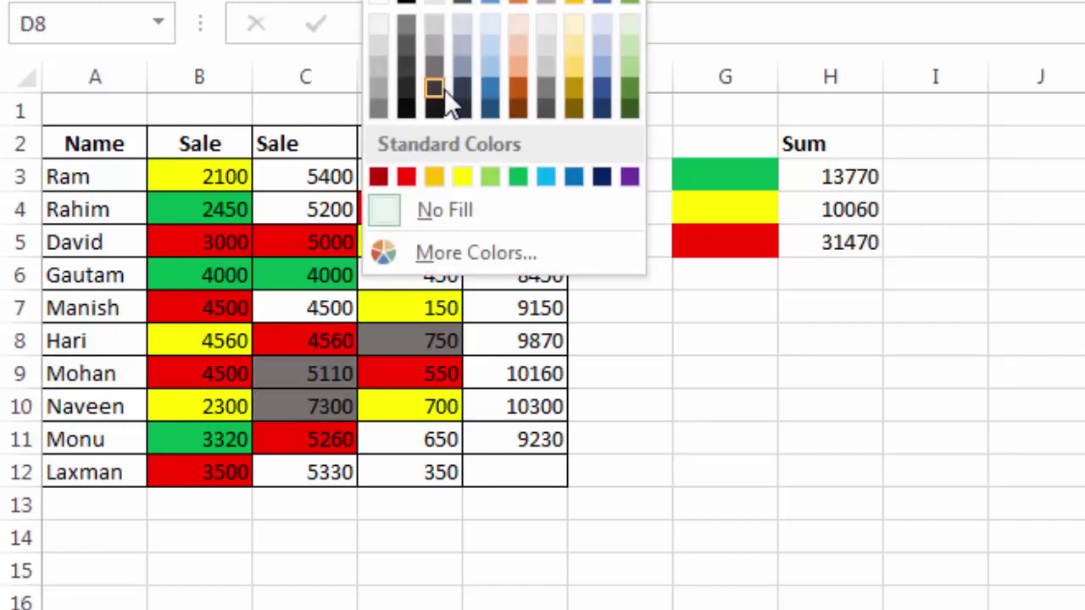
left_click(545, 178)
left_click(523, 394)
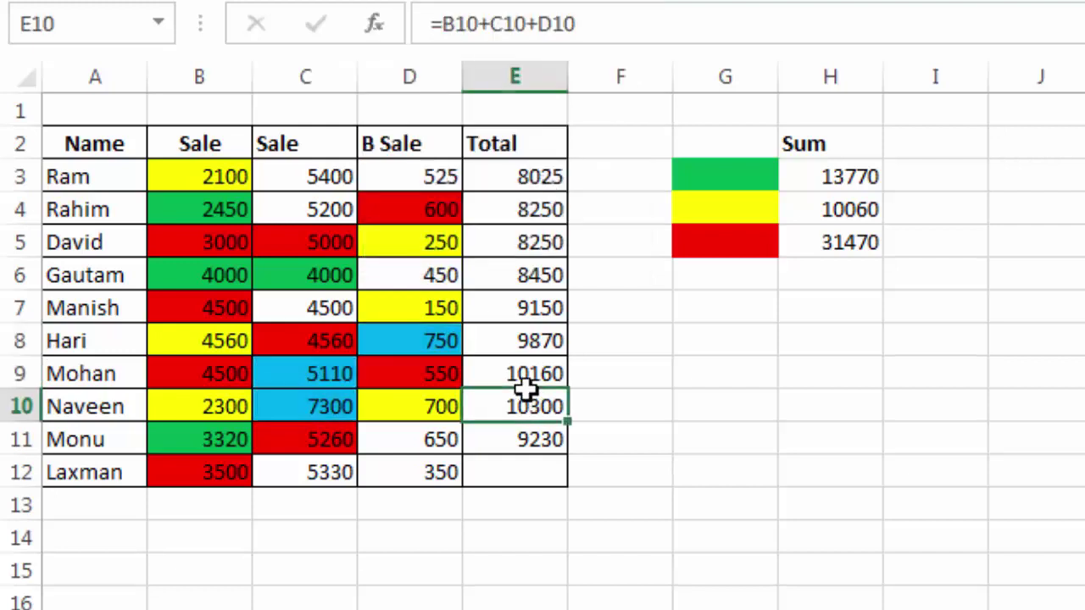
Repeat the light blue fill on G6 as a new swatch below the red one.
left_click(727, 286)
key("F4")
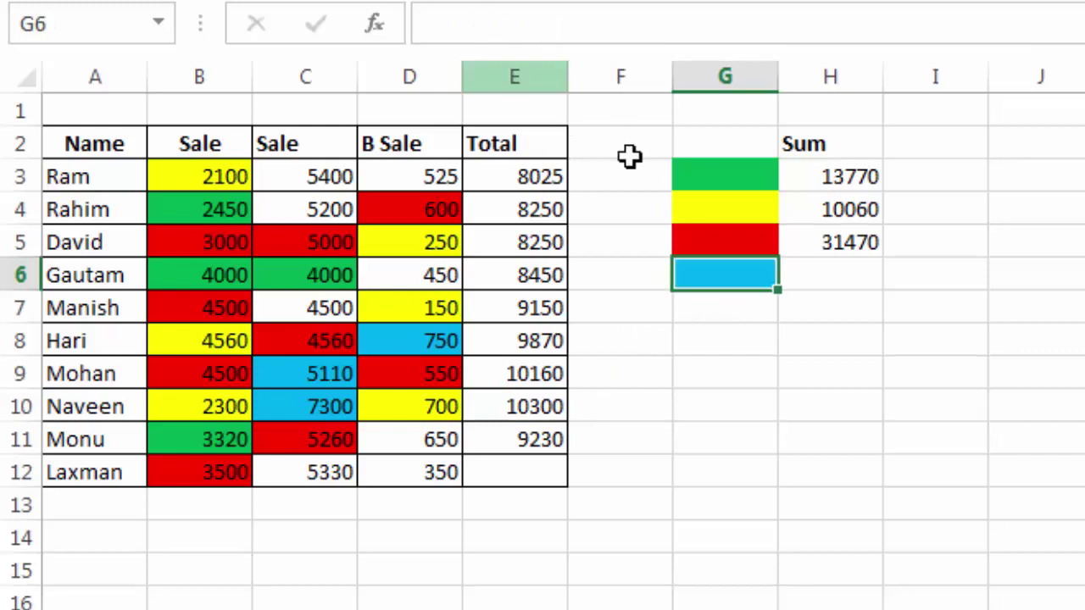
left_click(811, 273)
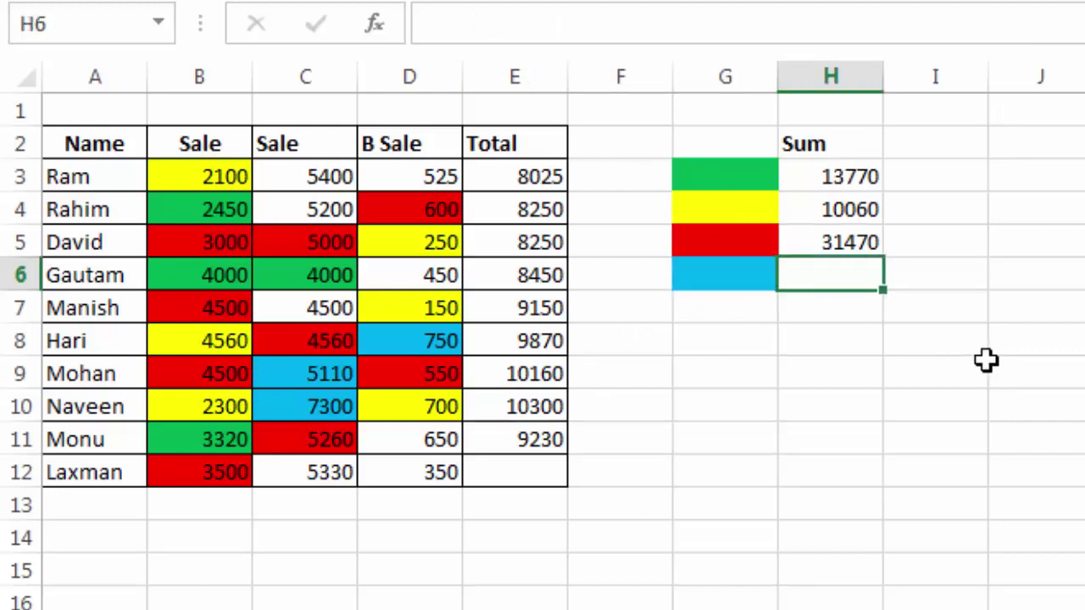
Copy the SumColor formula from H5 into H6 for a blue total of 13160.
left_click(867, 244)
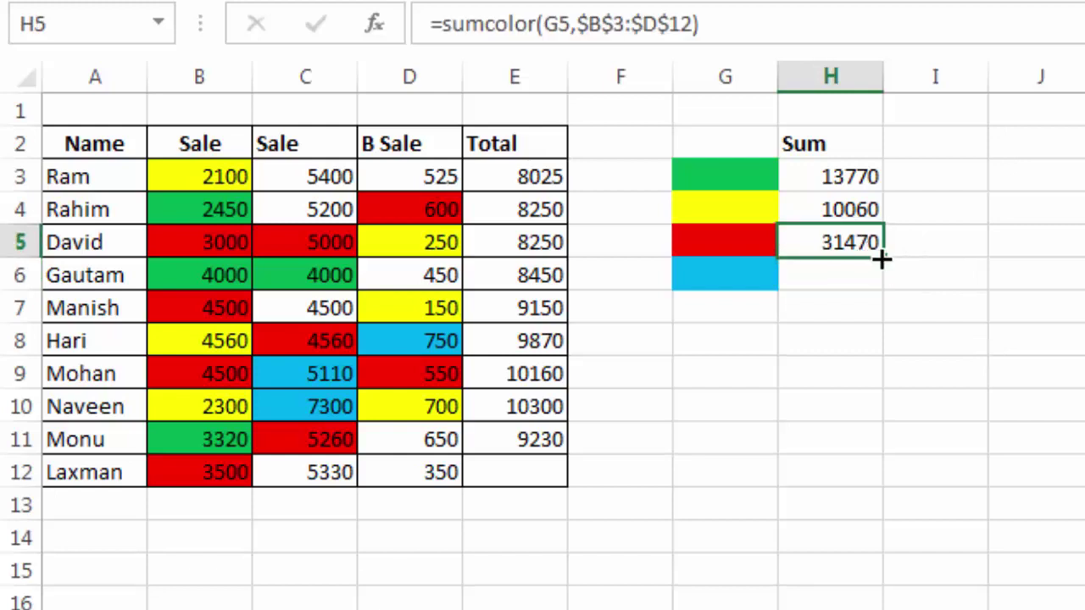
left_click_drag(881, 260, 885, 286)
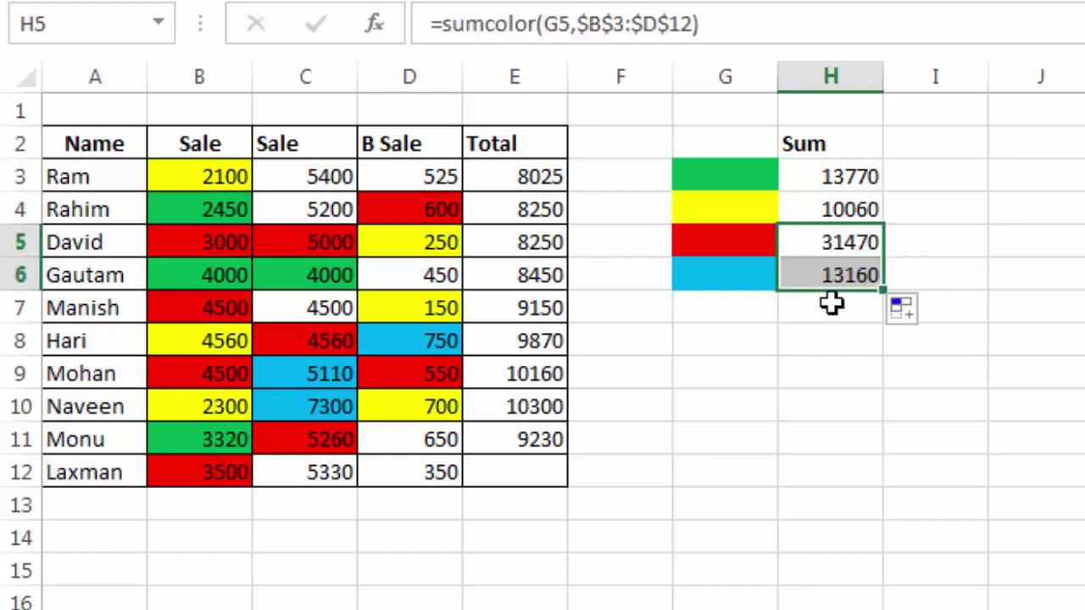
left_click(819, 274)
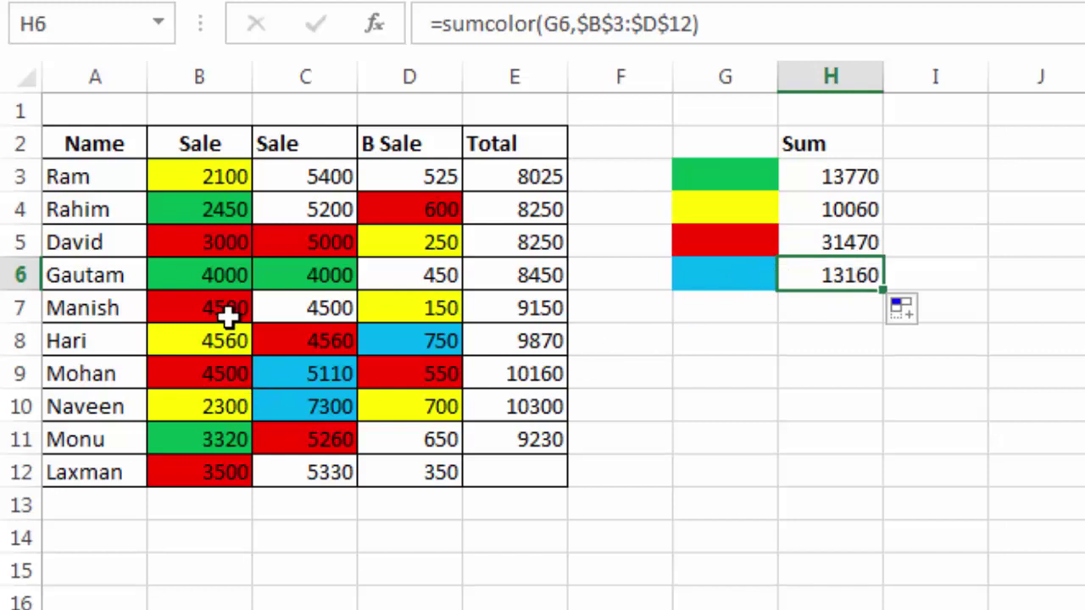
Recolour Gautam's 4000 sales in B6 and C6 light blue with F4.
left_click(226, 273)
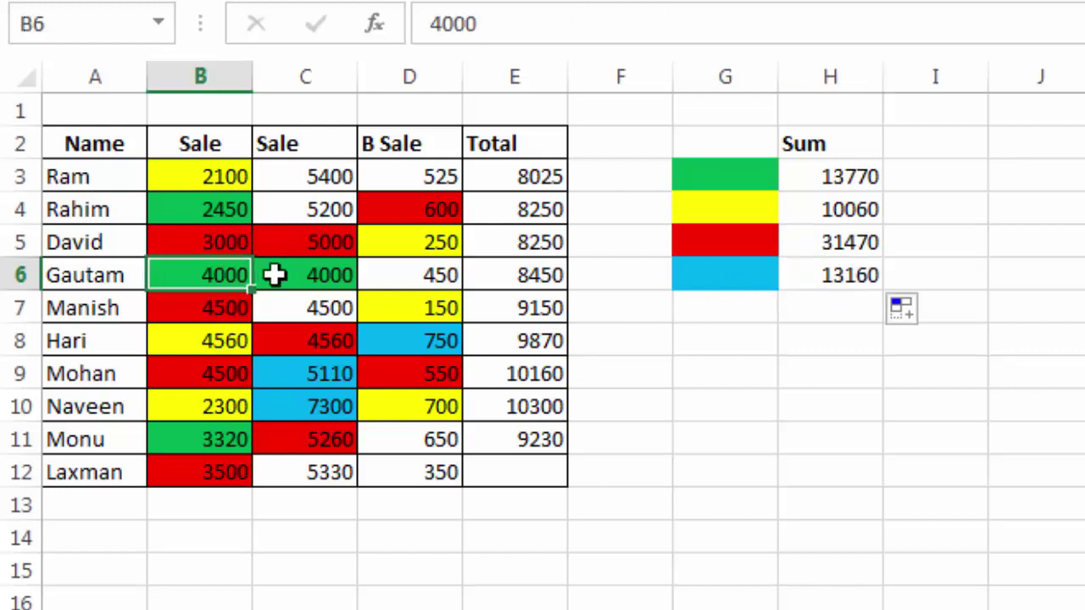
left_click(303, 274, "ctrl")
key("F4")
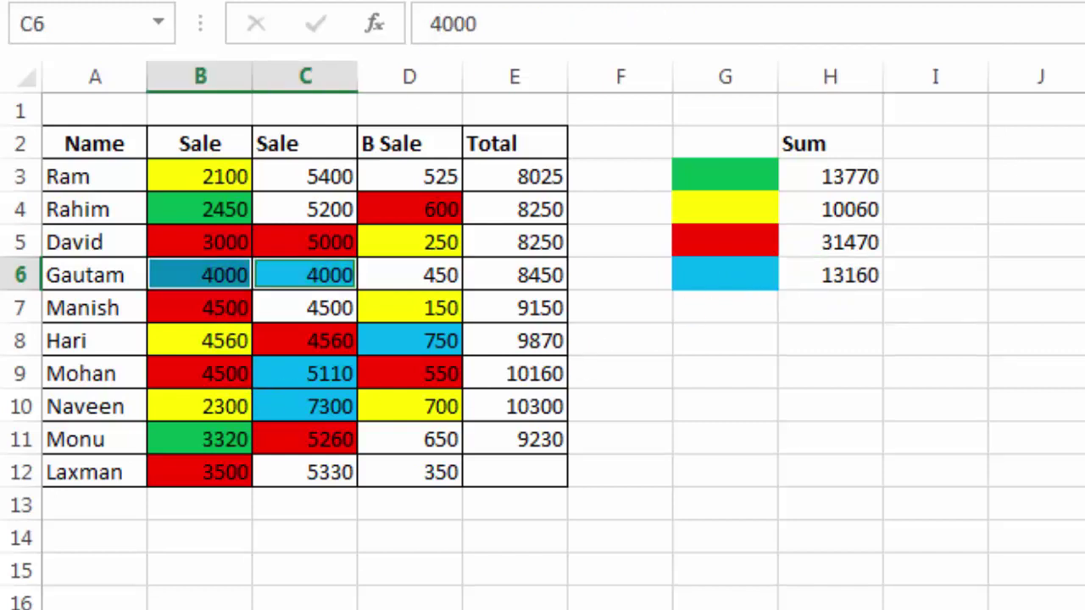
left_click(622, 320)
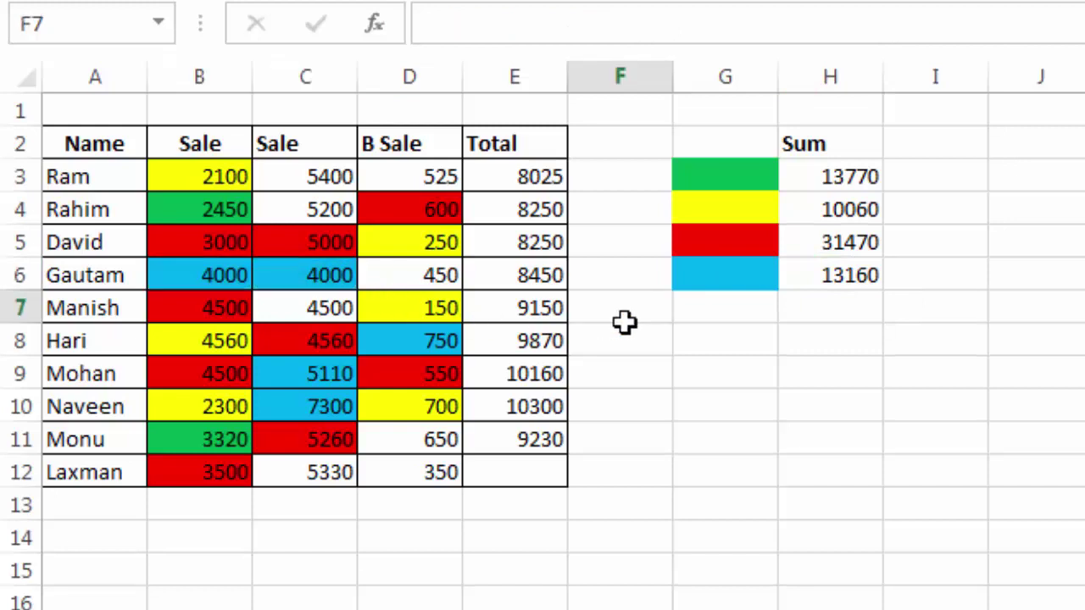
Recalculate with F9 so the green total becomes 5770 and blue 21160.
left_click(863, 176)
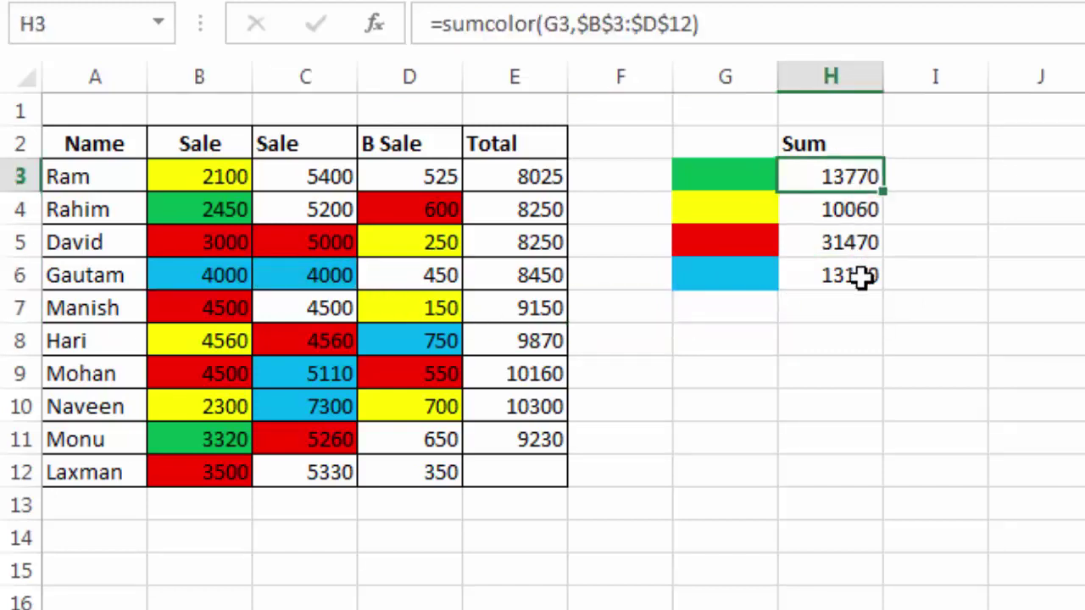
left_click(864, 279)
left_click(852, 314)
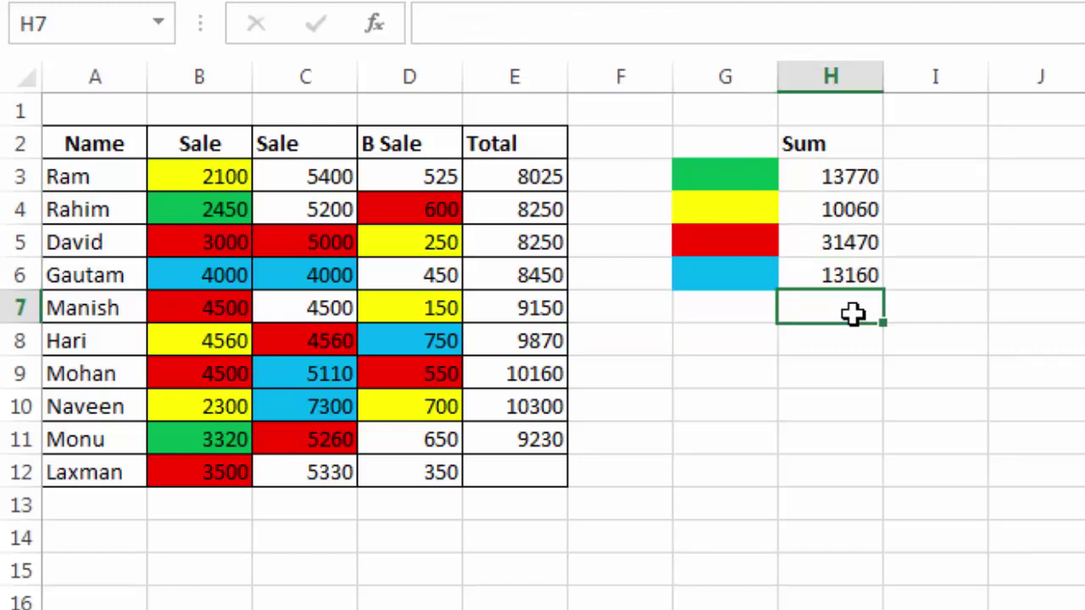
key("F9")
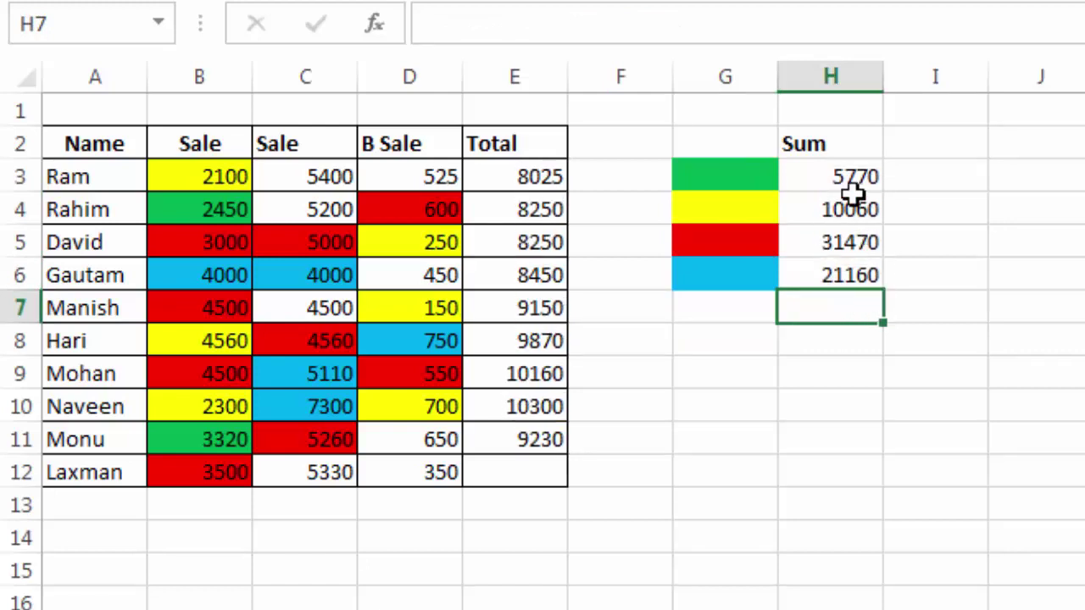
left_click(854, 180)
left_click(850, 286)
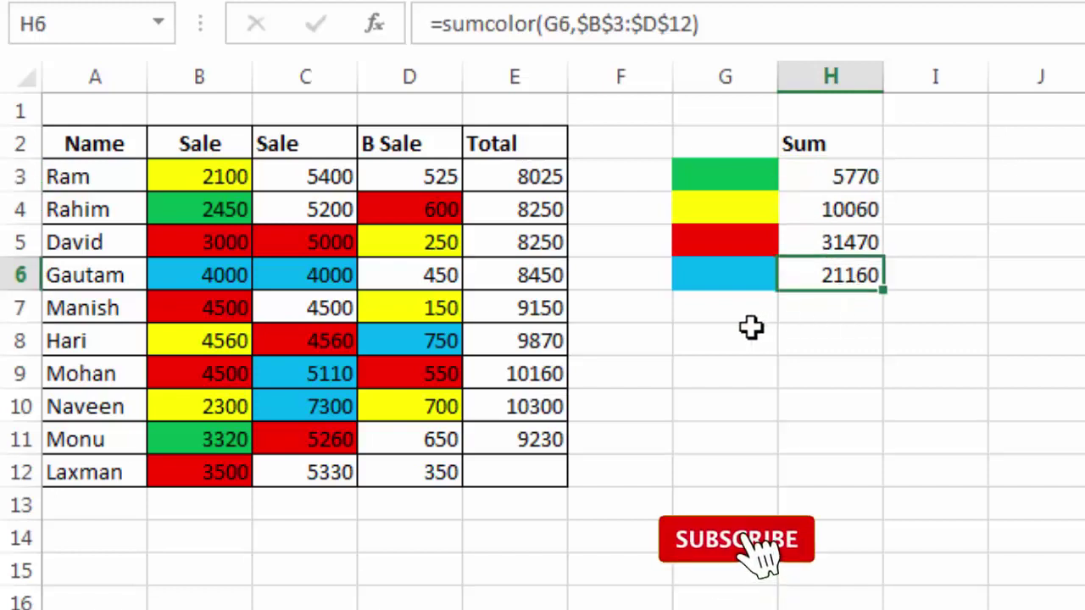